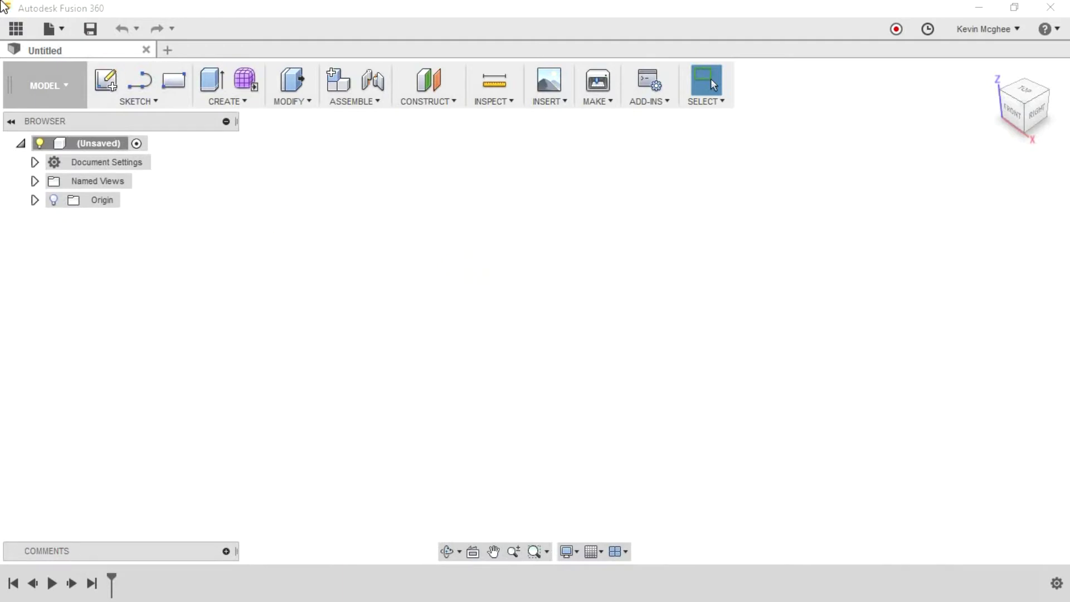
pyautogui.click(16, 29)
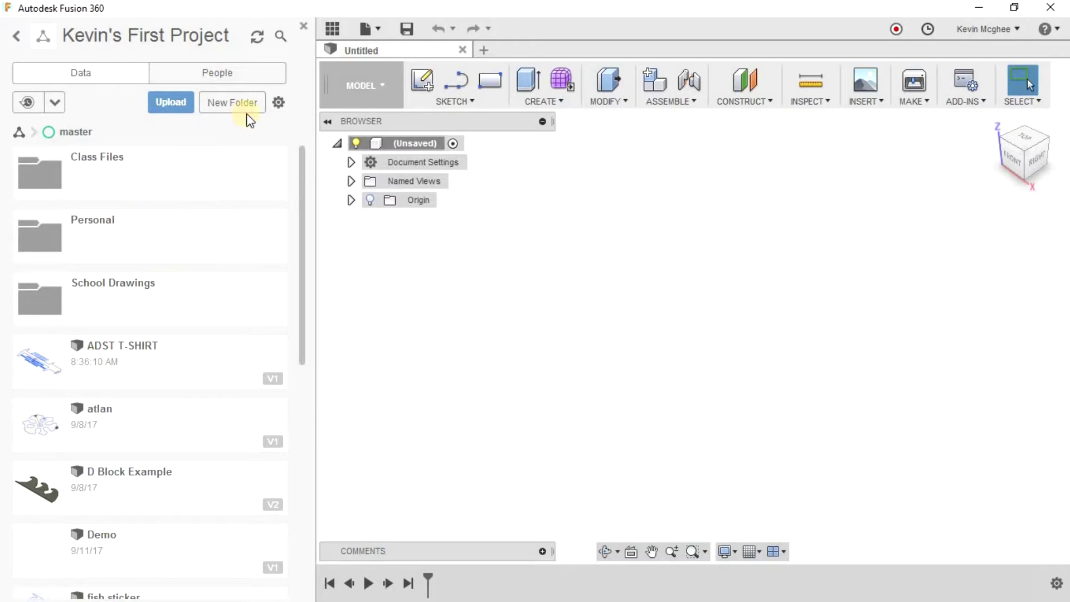
pyautogui.click(300, 26)
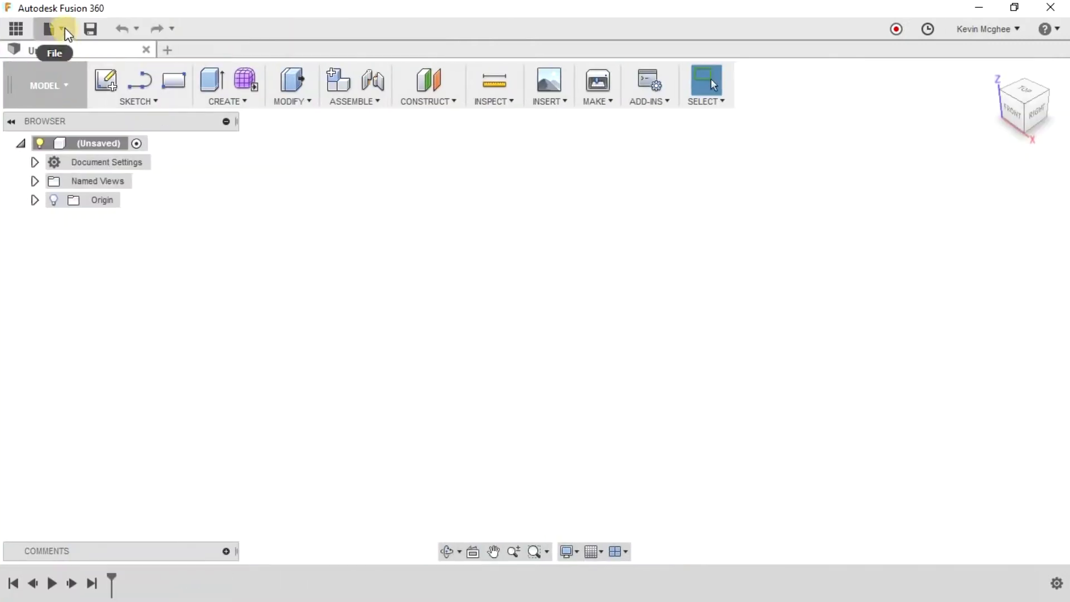
pyautogui.click(65, 28)
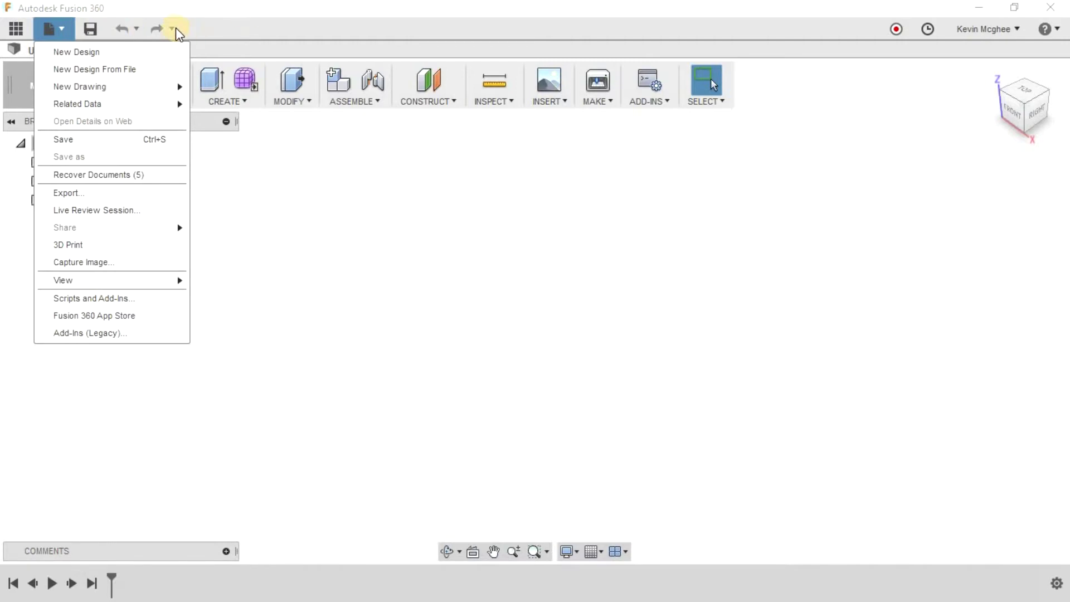
pyautogui.click(229, 24)
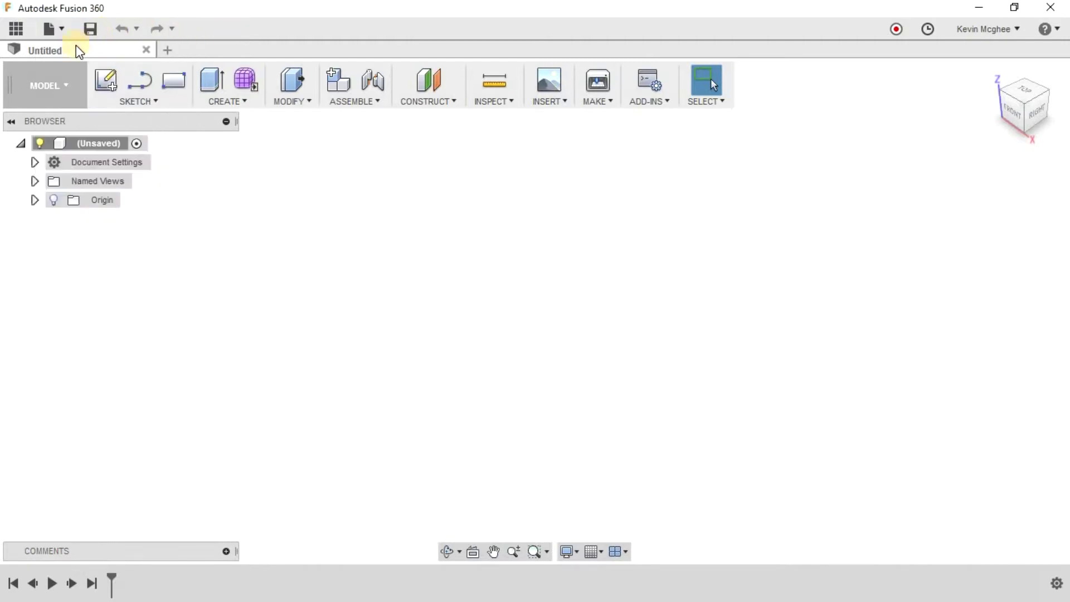
pyautogui.click(1021, 25)
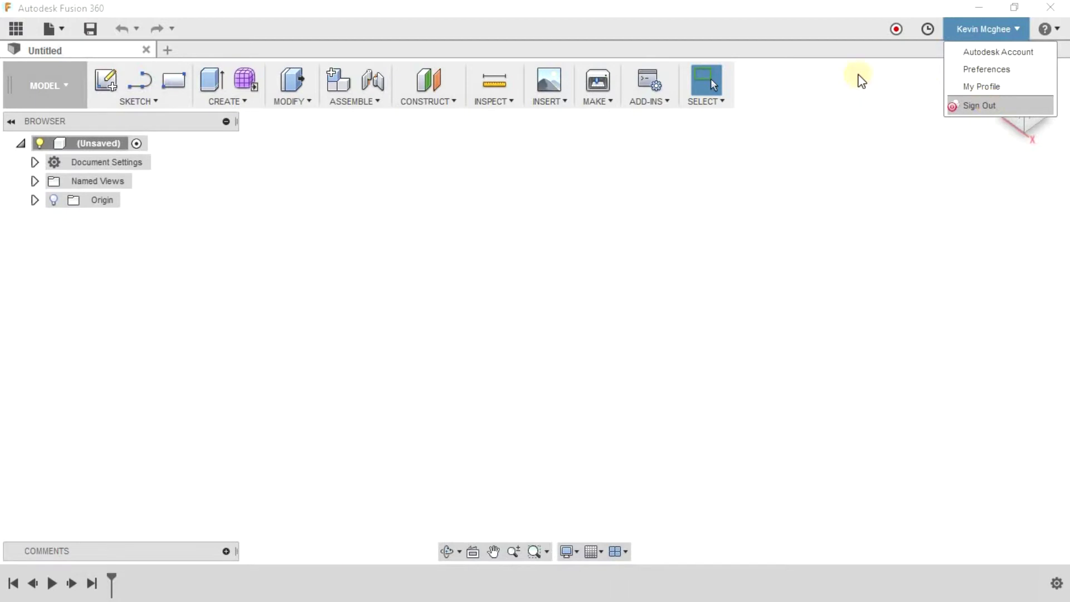
pyautogui.click(330, 6)
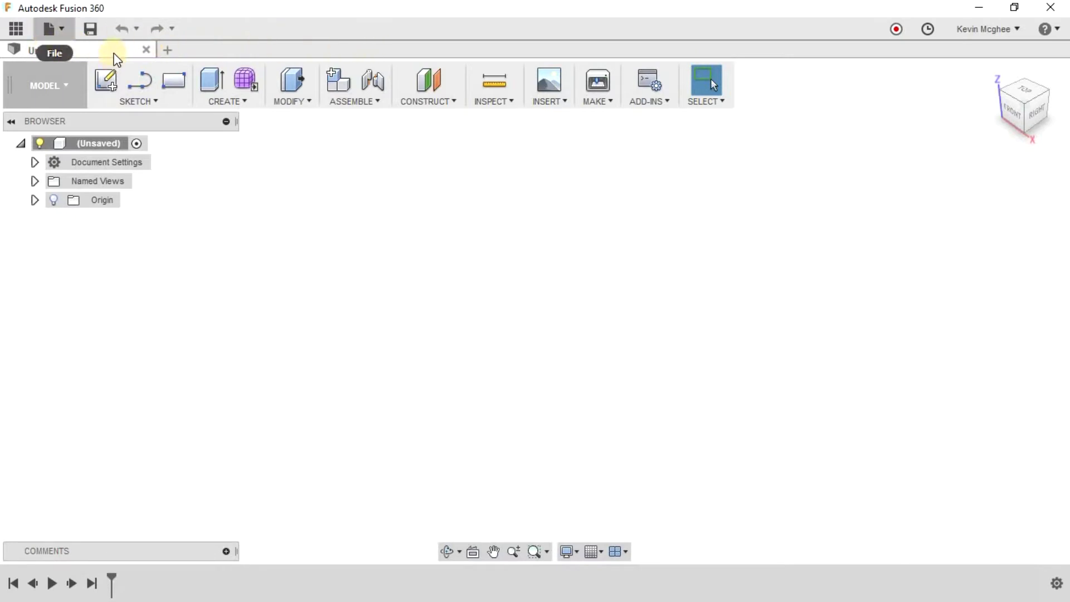
# Start a new design, save it as "New File", and close the empty untitled design
pyautogui.click(166, 49)
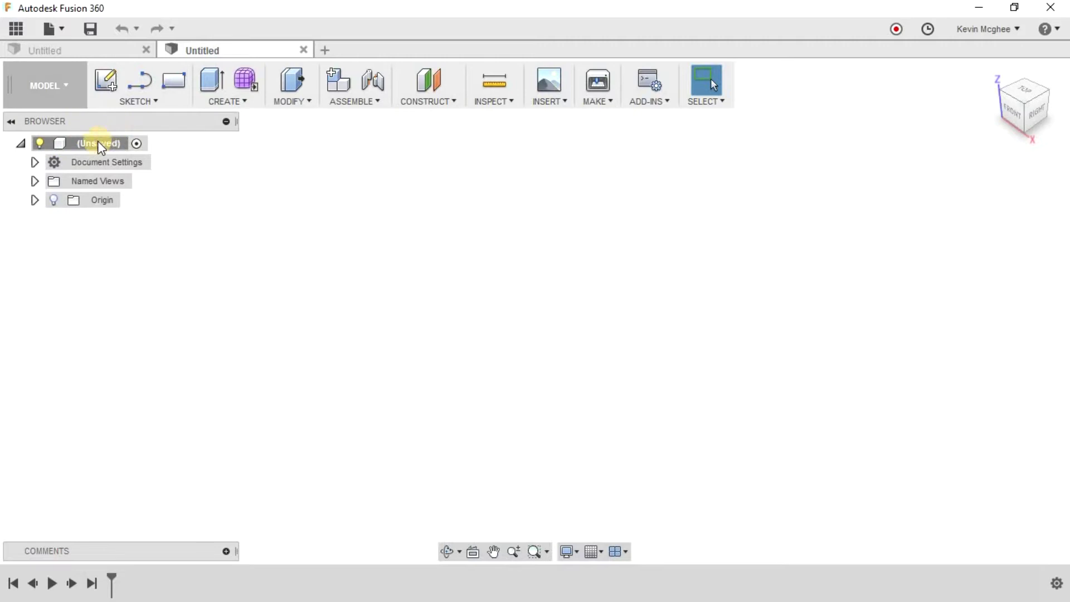
pyautogui.click(90, 27)
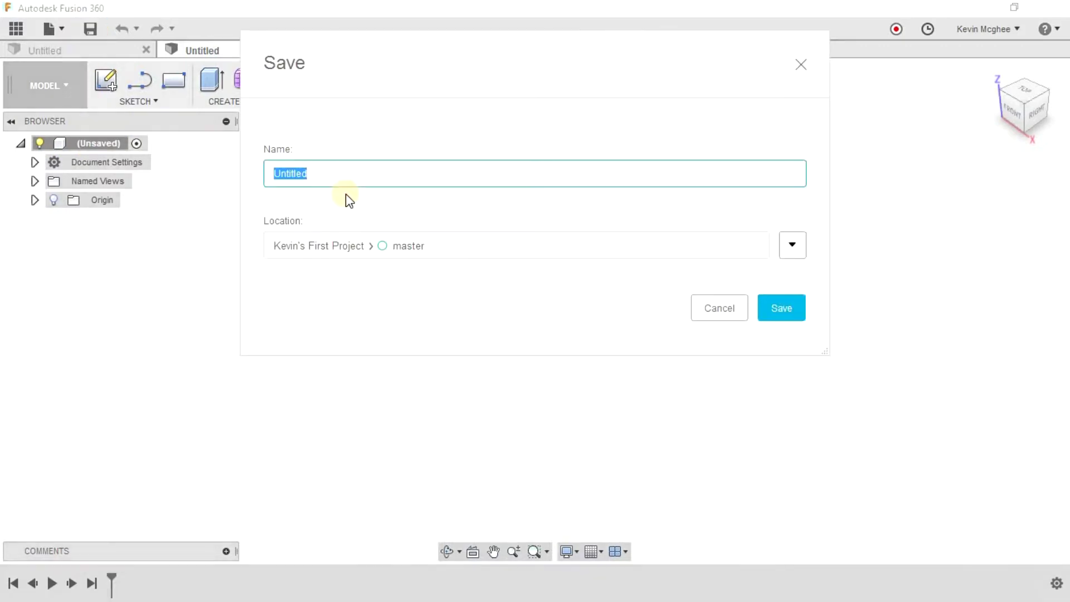
pyautogui.write('New File')
pyautogui.click(774, 309)
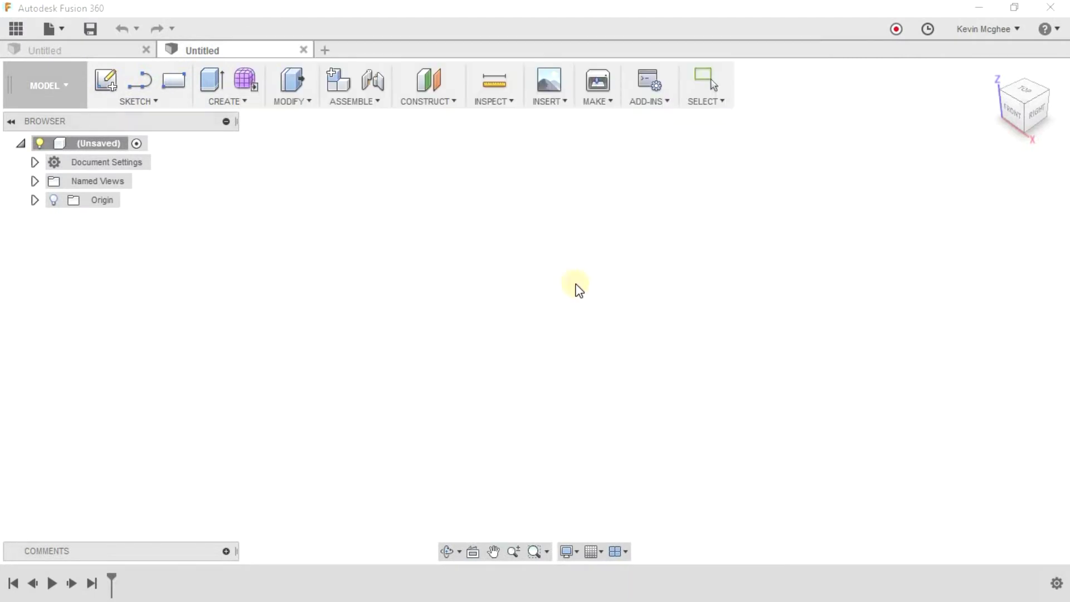
pyautogui.click(86, 145)
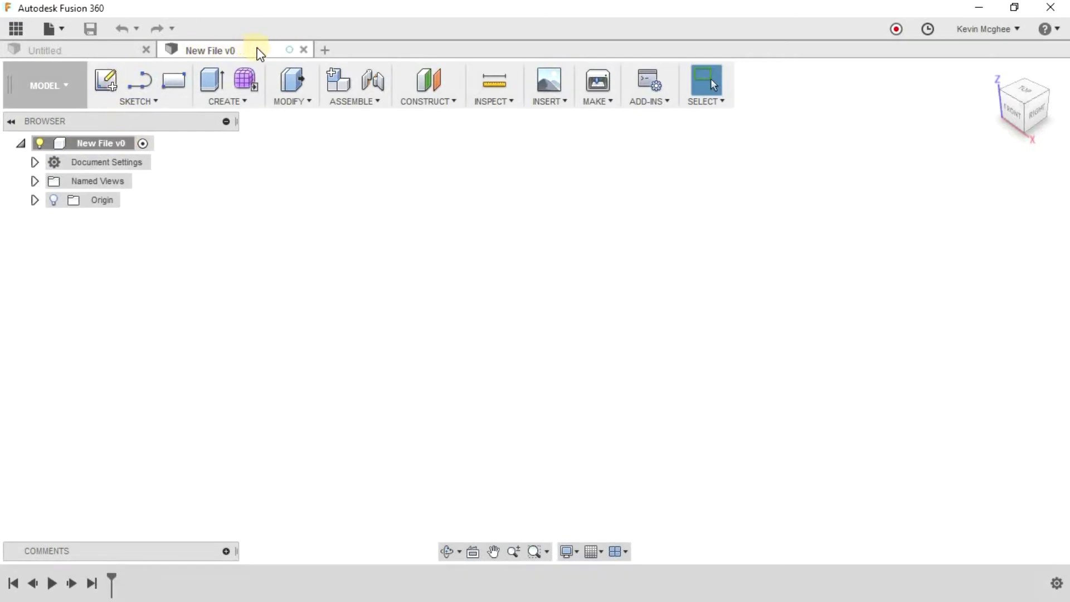
pyautogui.click(136, 51)
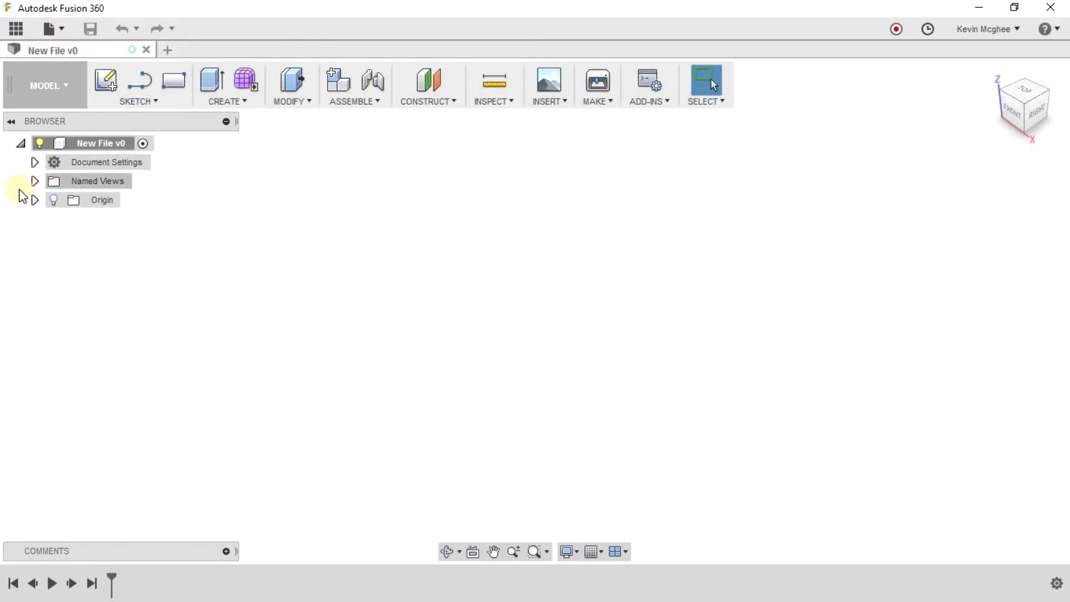
# Examine the document settings and the unit types available for the design, leaving the units dialog without a change
pyautogui.click(34, 161)
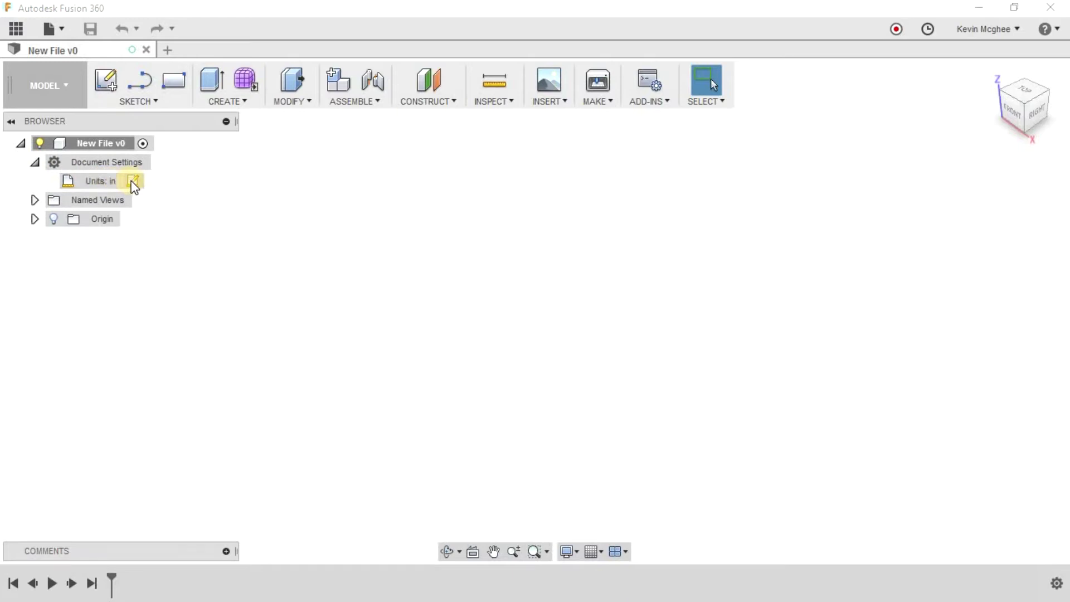
pyautogui.click(133, 181)
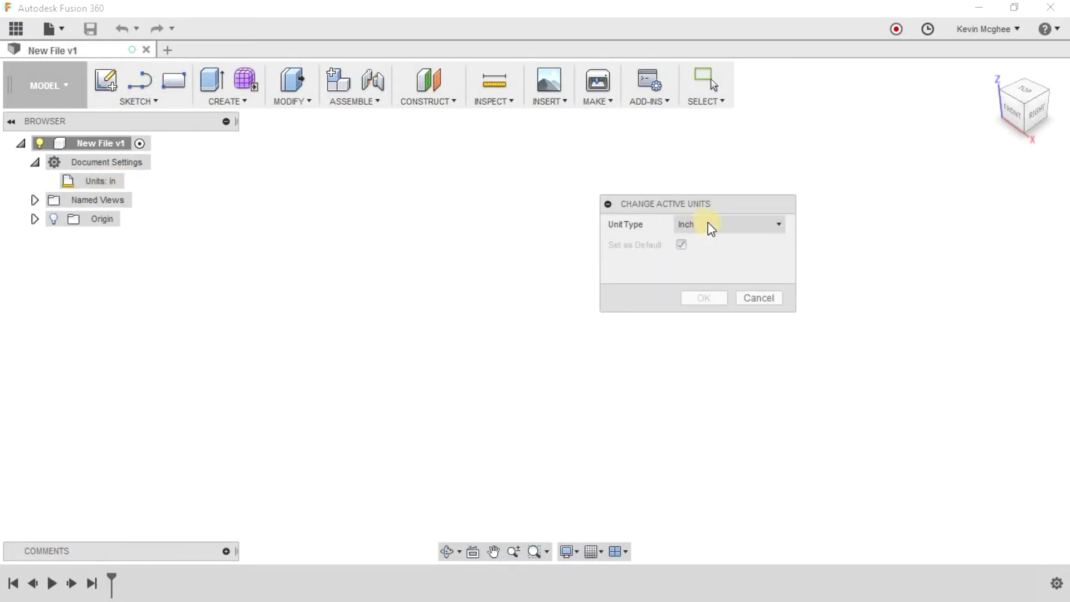
pyautogui.click(717, 224)
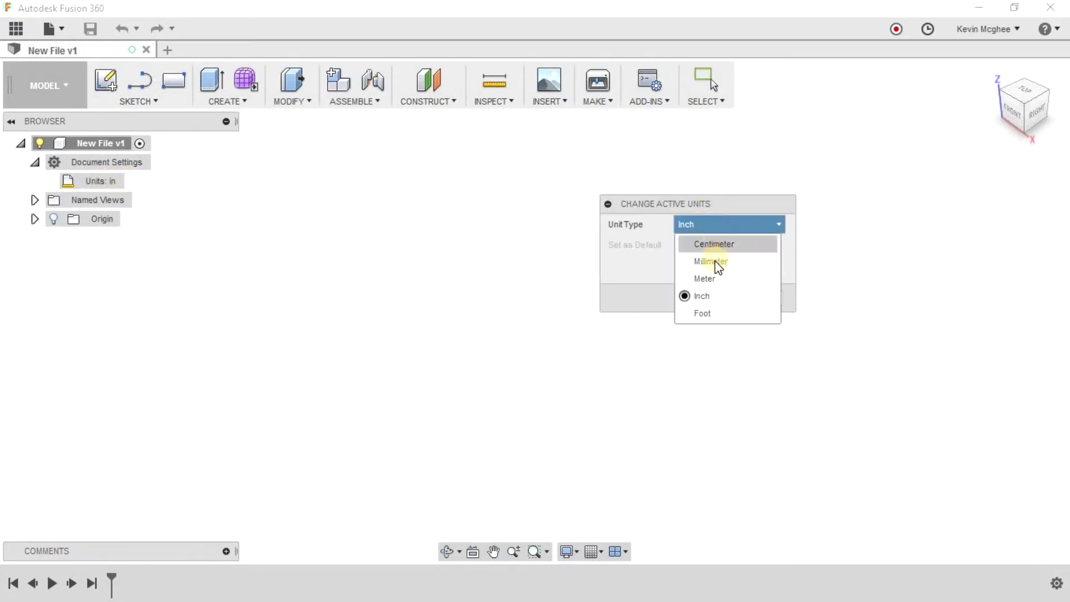
pyautogui.click(635, 282)
pyautogui.click(758, 298)
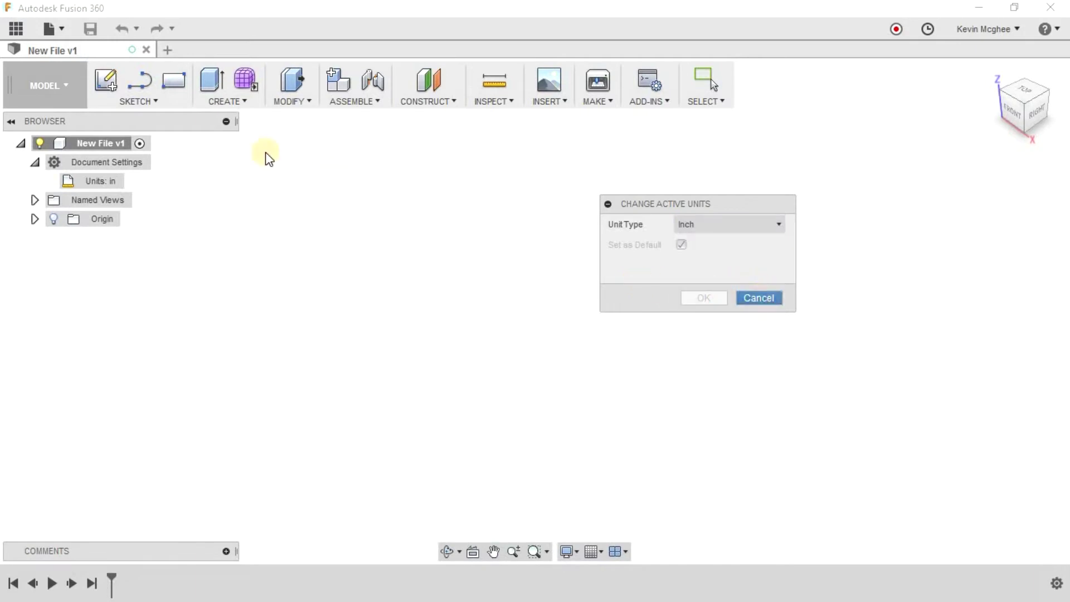
pyautogui.click(35, 163)
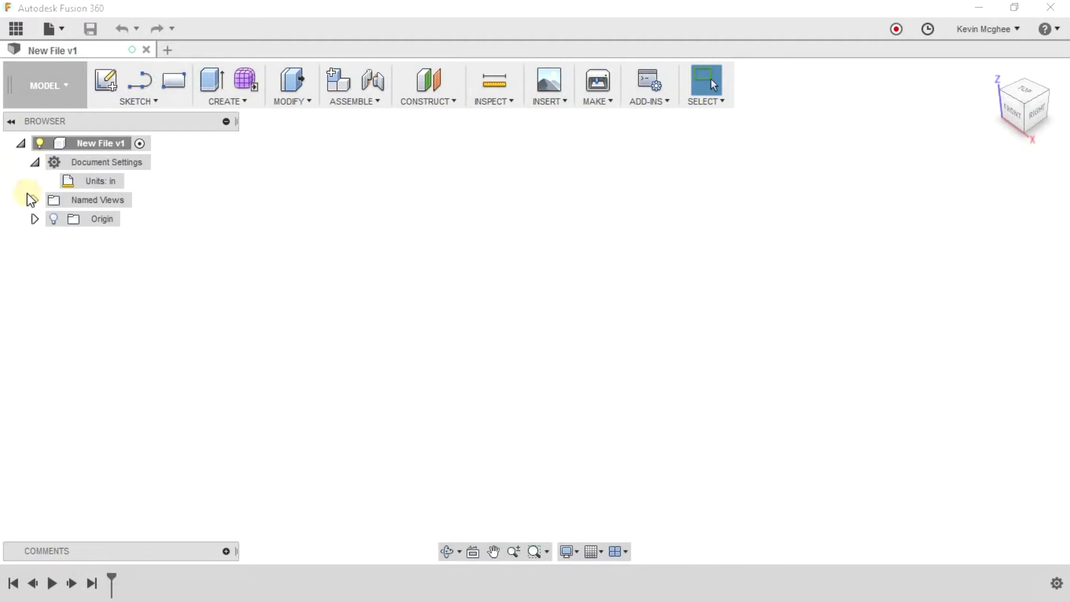
# Examine the design's named views and origin items, showing the origin planes and axes briefly before hiding them again
pyautogui.click(34, 182)
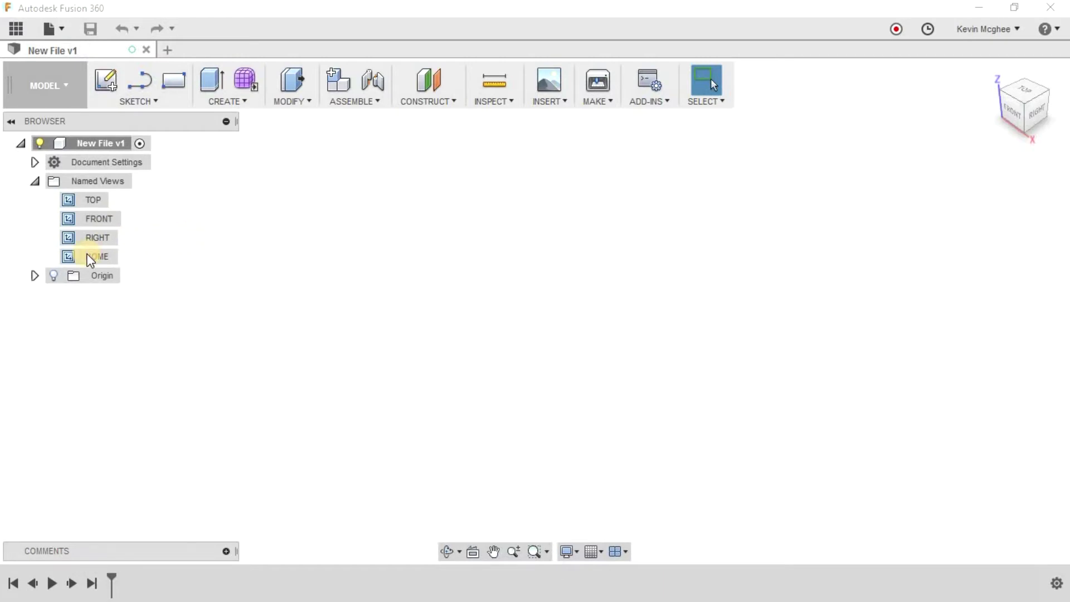
pyautogui.click(34, 181)
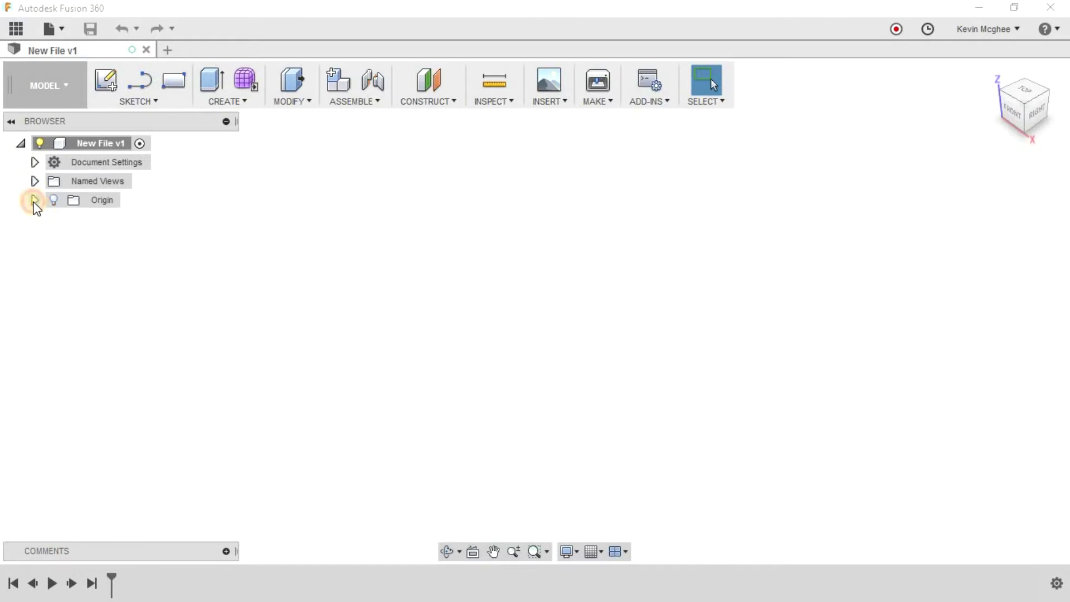
pyautogui.click(34, 200)
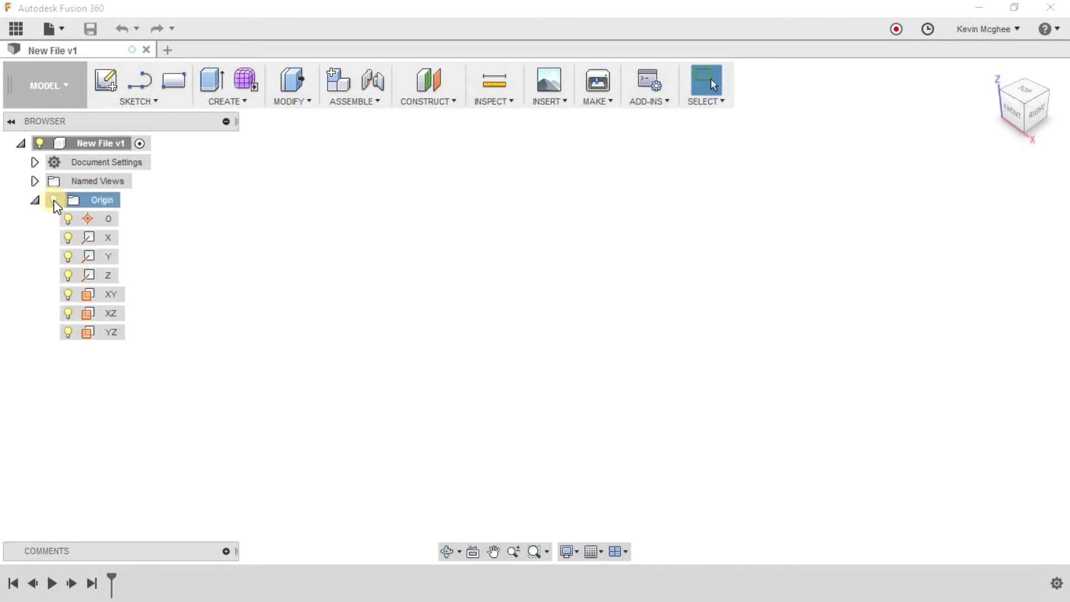
pyautogui.click(53, 200)
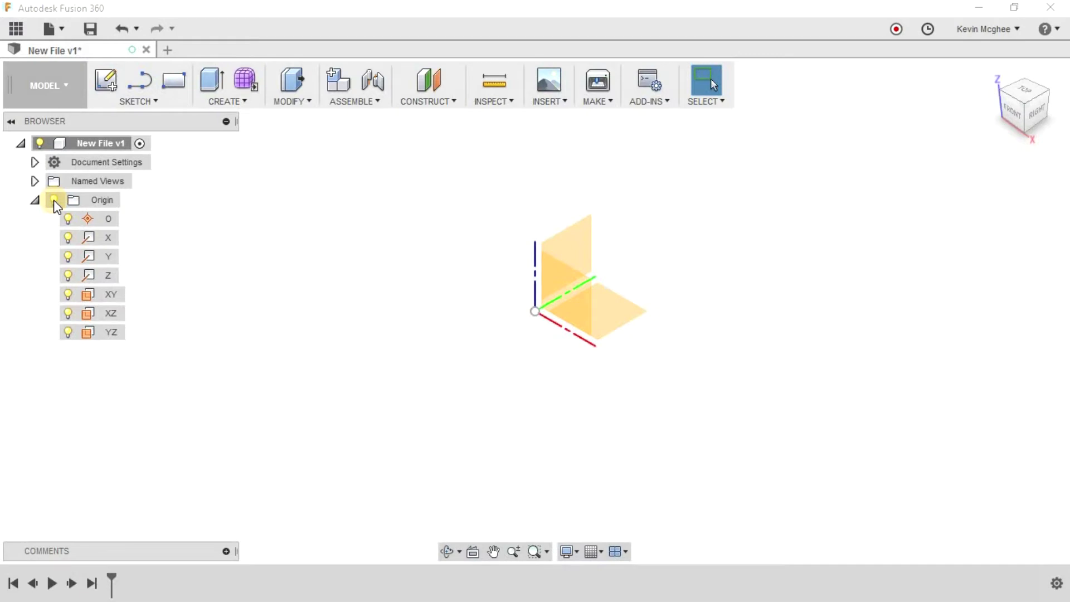
pyautogui.click(53, 200)
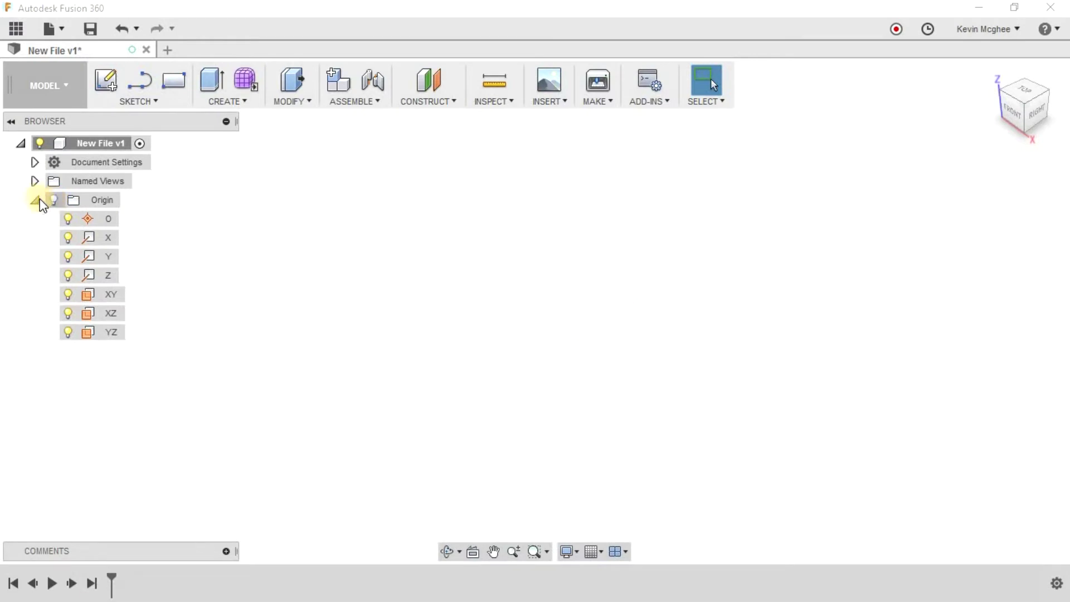
pyautogui.click(35, 200)
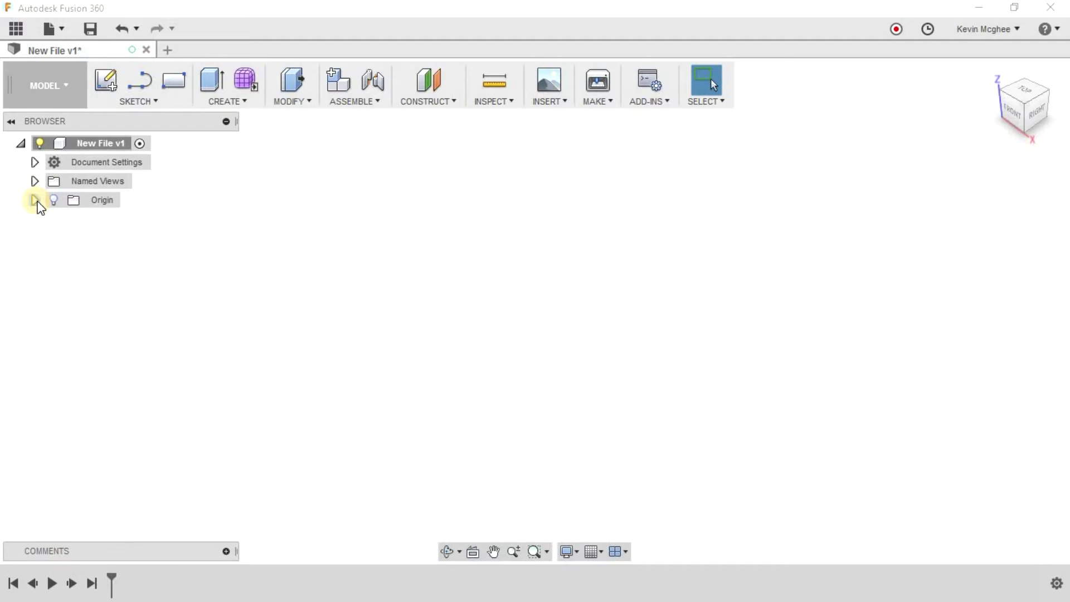
# Create a new component under the New File root and try activating the root and the component, ending with the component active
pyautogui.rightClick(113, 143)
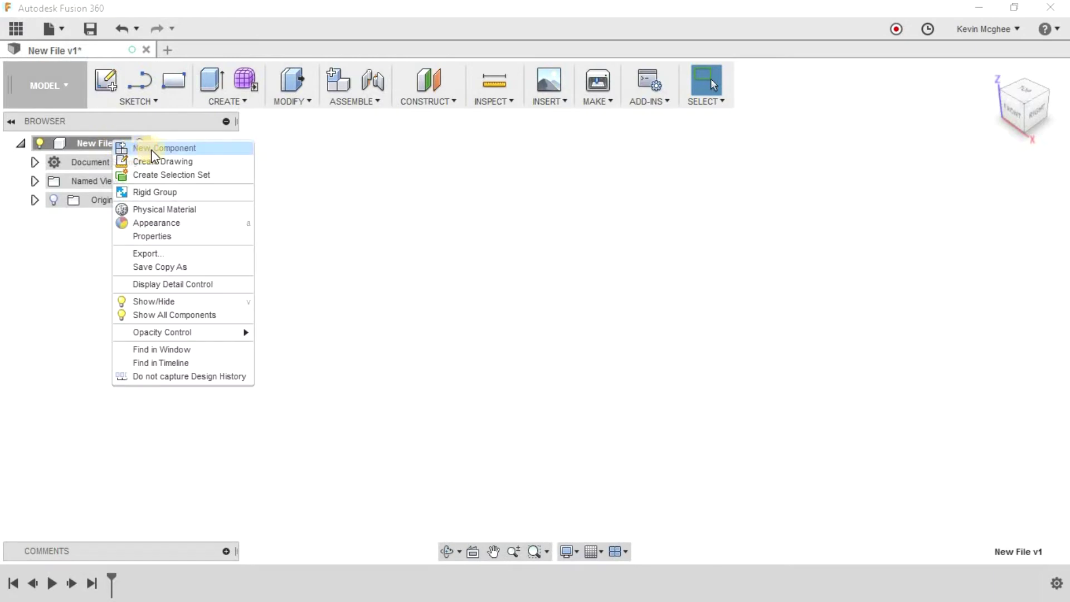
pyautogui.click(151, 149)
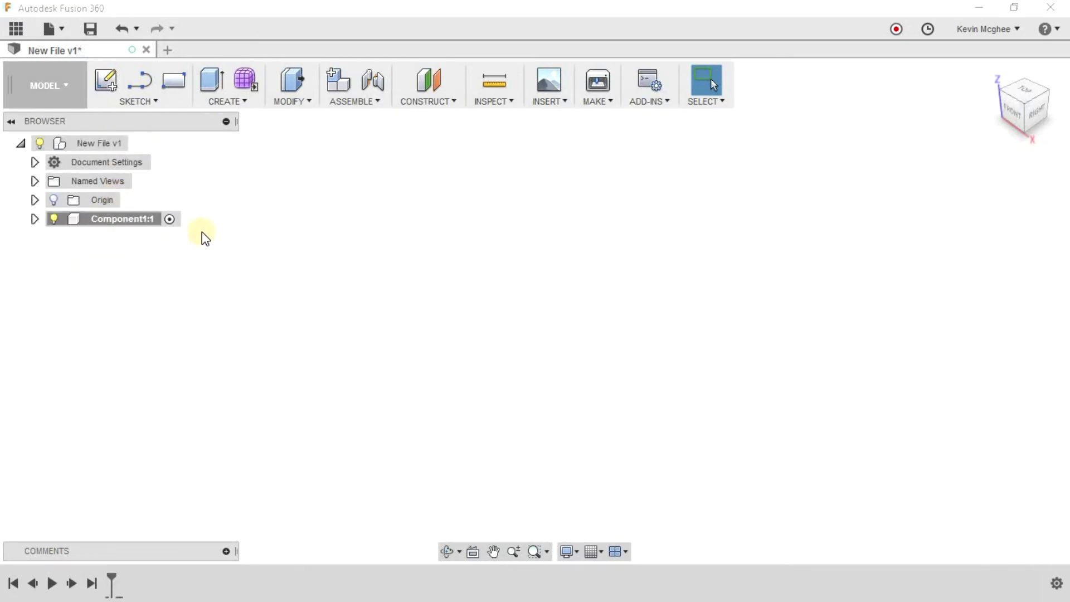
pyautogui.click(169, 218)
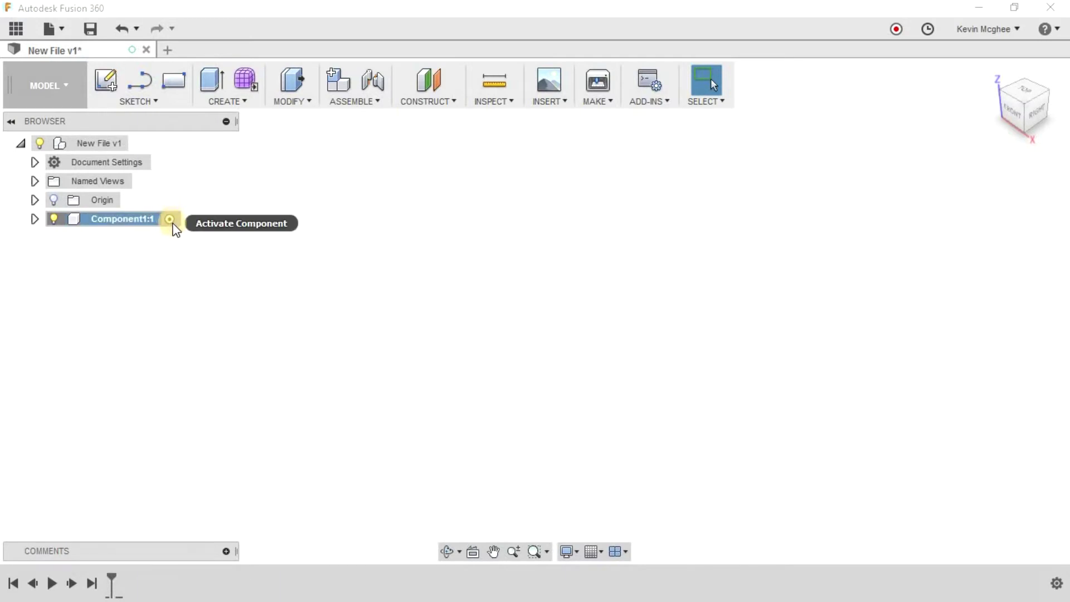
pyautogui.click(169, 219)
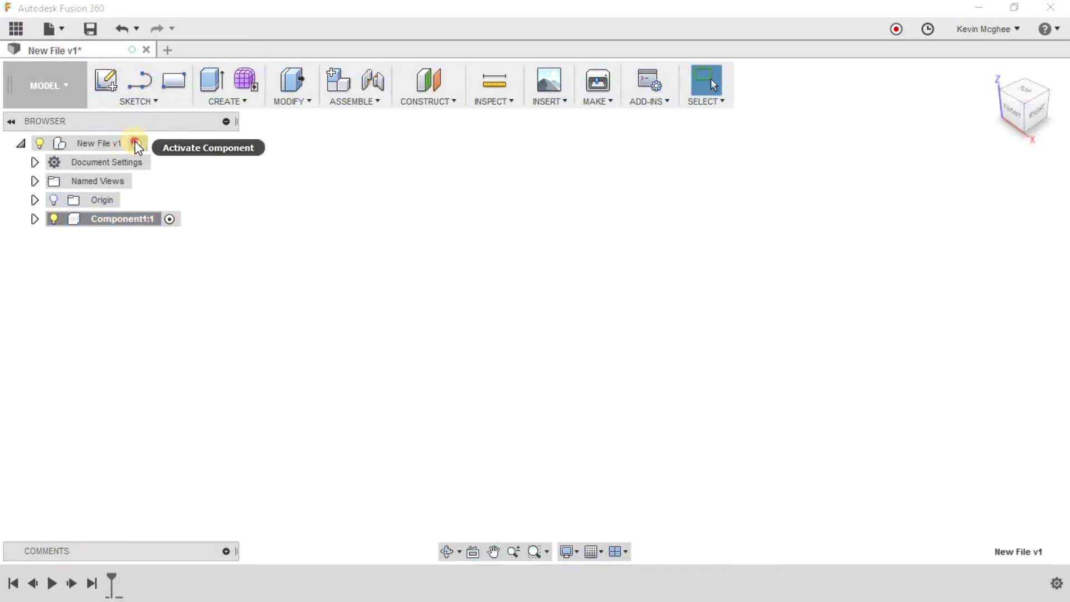
pyautogui.click(136, 143)
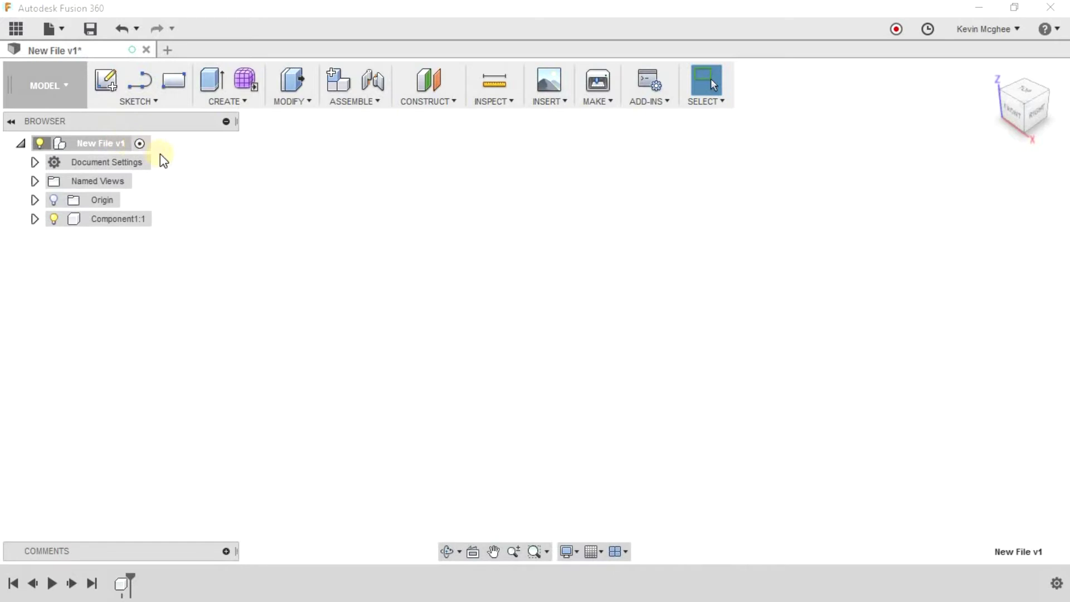
pyautogui.click(162, 219)
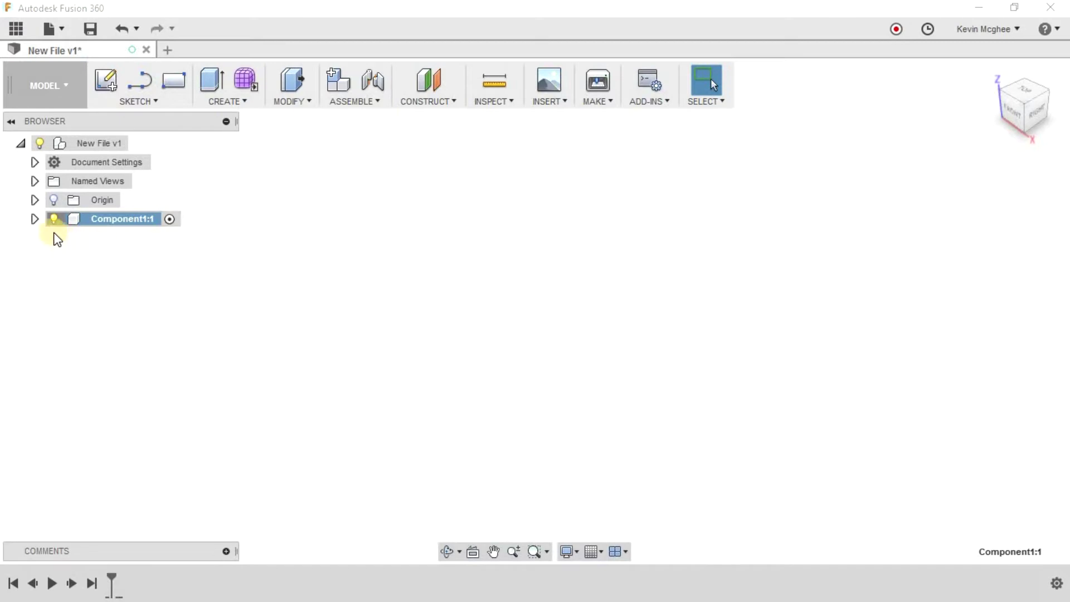
# Expand the new component and show its origin planes and axes briefly before hiding them again
pyautogui.click(35, 220)
pyautogui.click(69, 238)
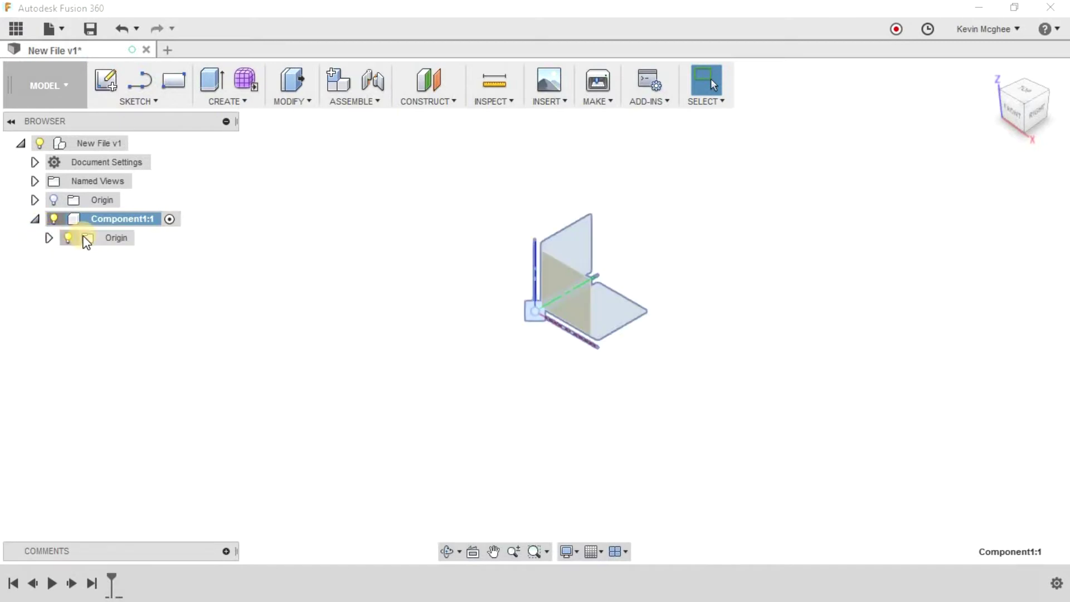
pyautogui.click(69, 238)
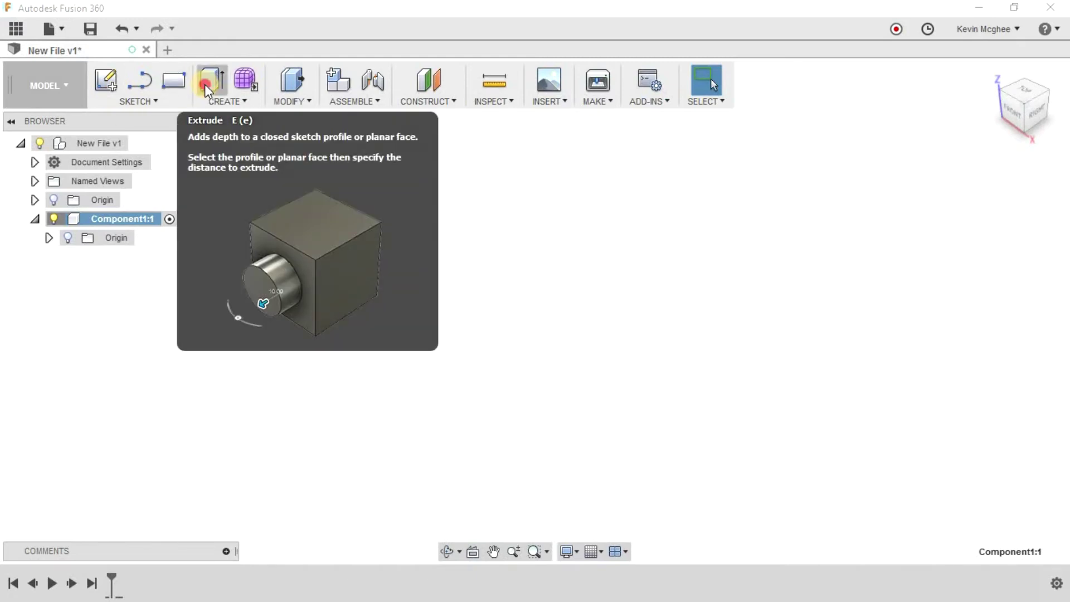
# Create a solid box in the active component as a new body, about 0.934 in long, 1.887 in wide and 1.138 in high
pyautogui.click(206, 85)
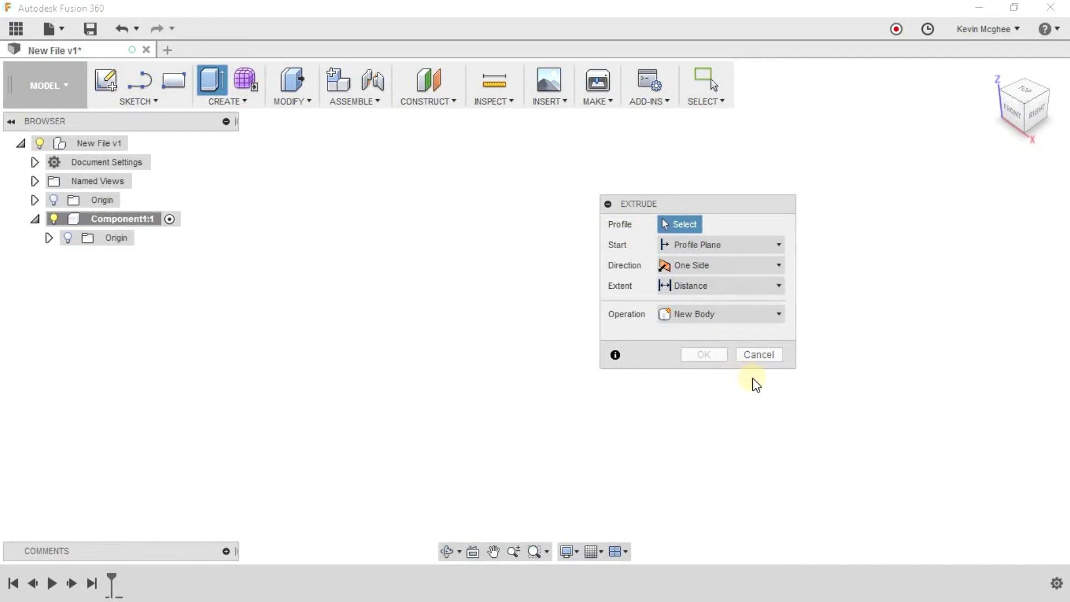
pyautogui.click(758, 355)
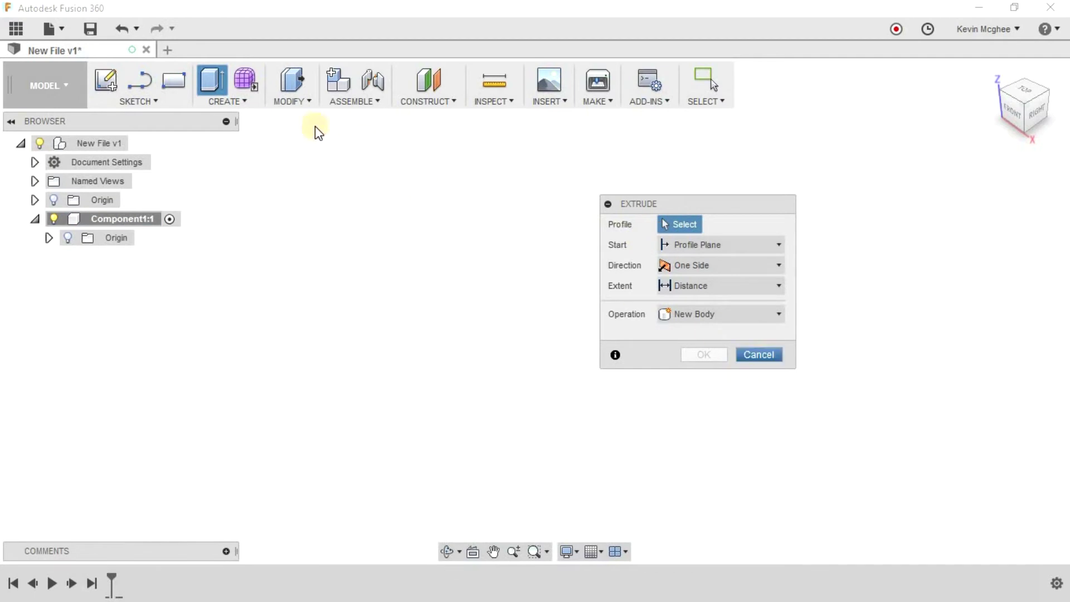
pyautogui.click(247, 105)
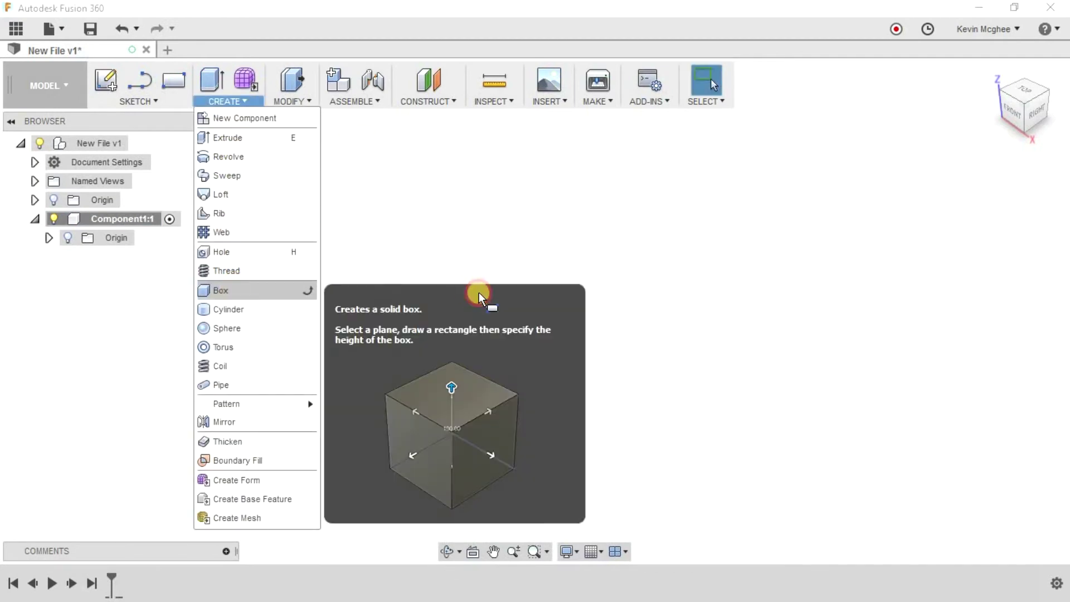
pyautogui.click(607, 311)
pyautogui.click(594, 320)
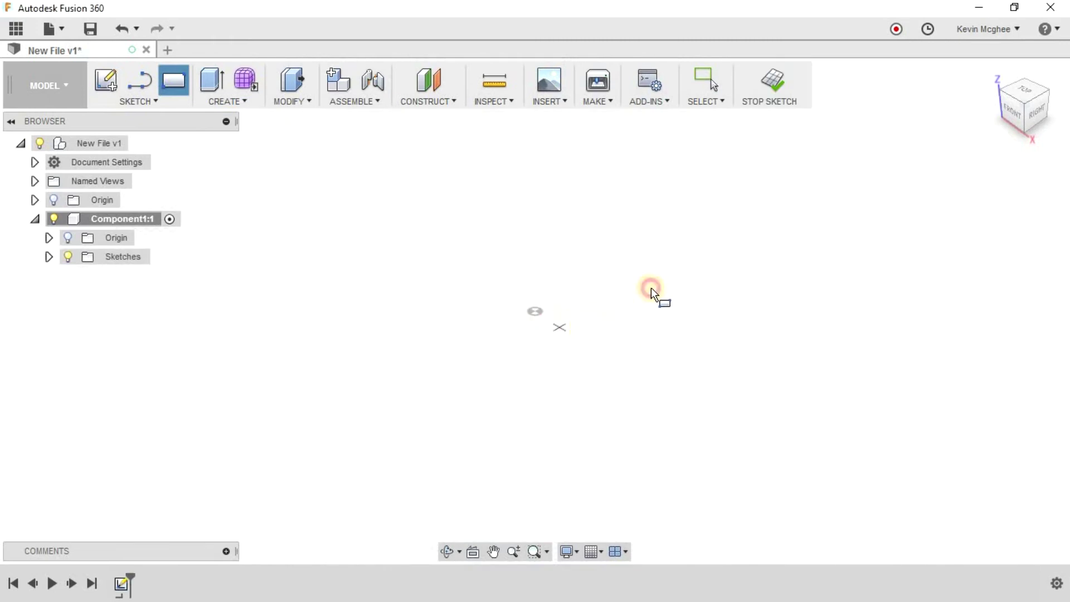
pyautogui.click(620, 260)
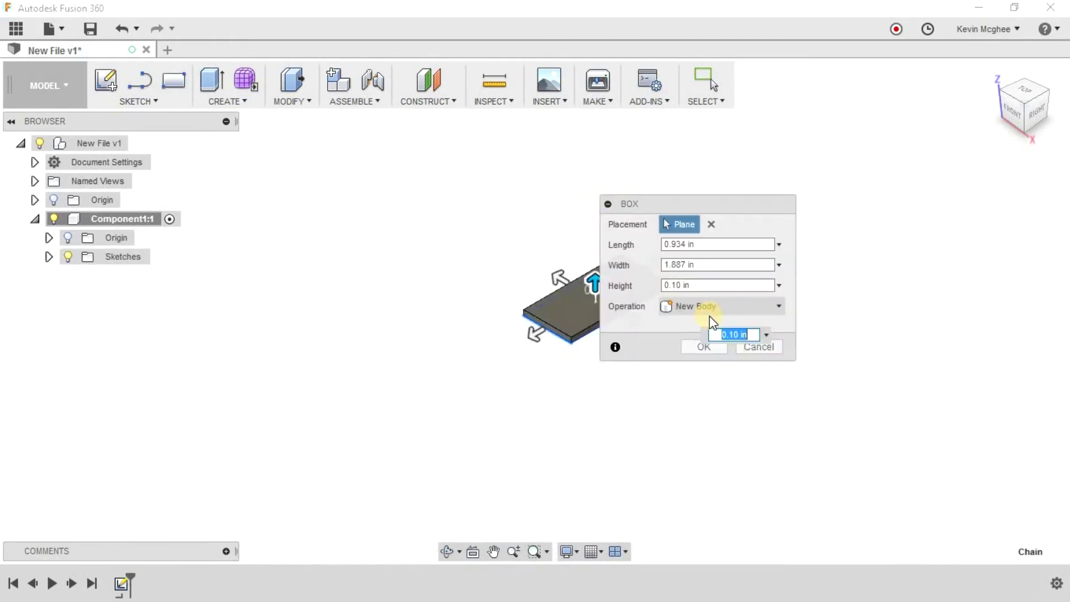
pyautogui.moveTo(591, 276); pyautogui.dragTo(581, 217)
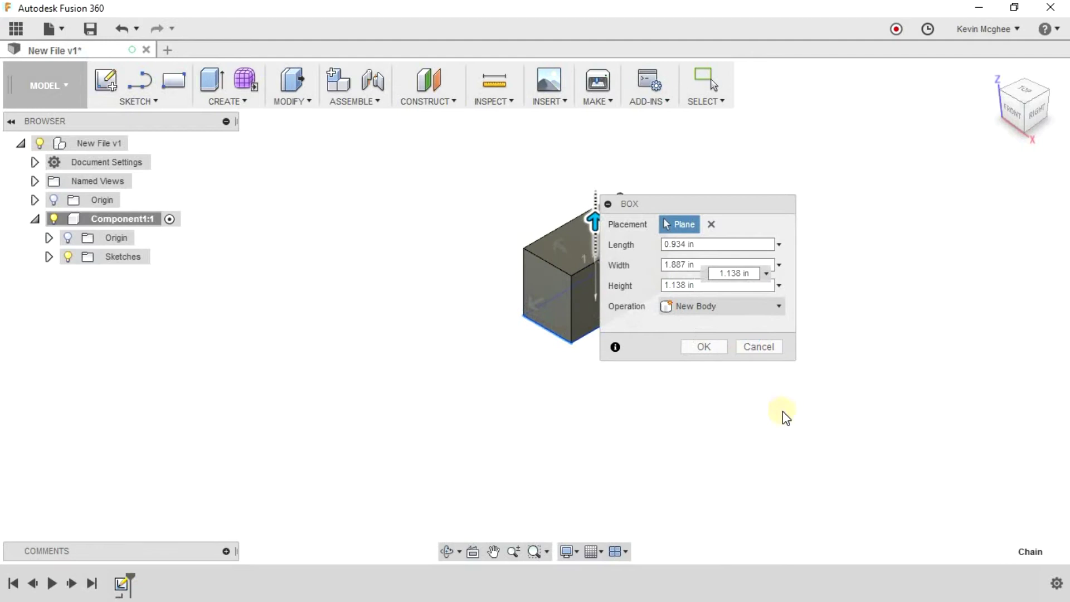
pyautogui.click(682, 340)
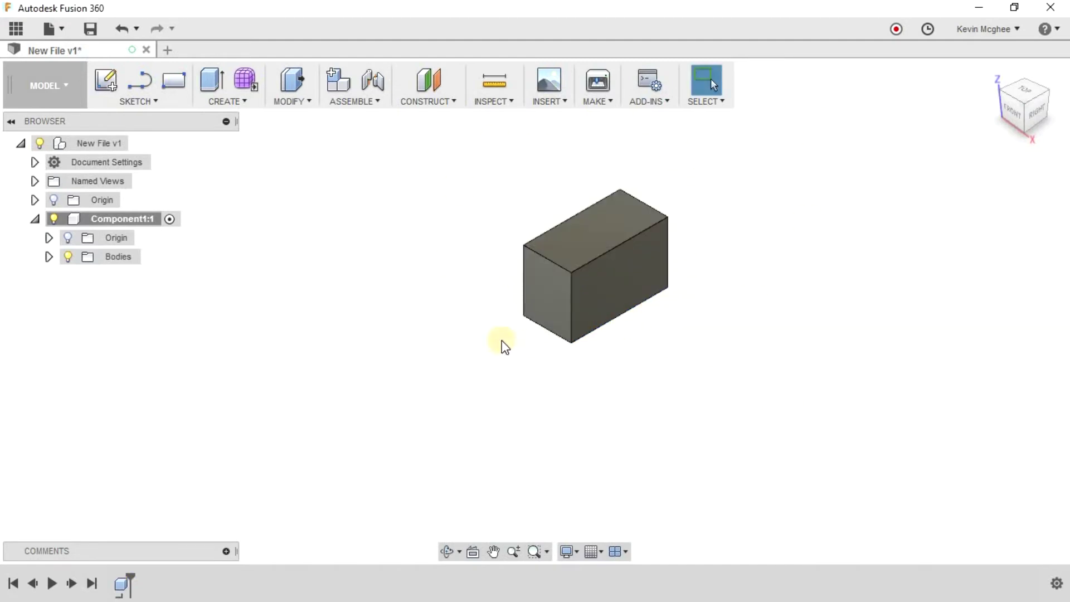
# Inspect the box from the front, the top and the top-front edge at different zoom levels, ending in the home view
pyautogui.click(1011, 107)
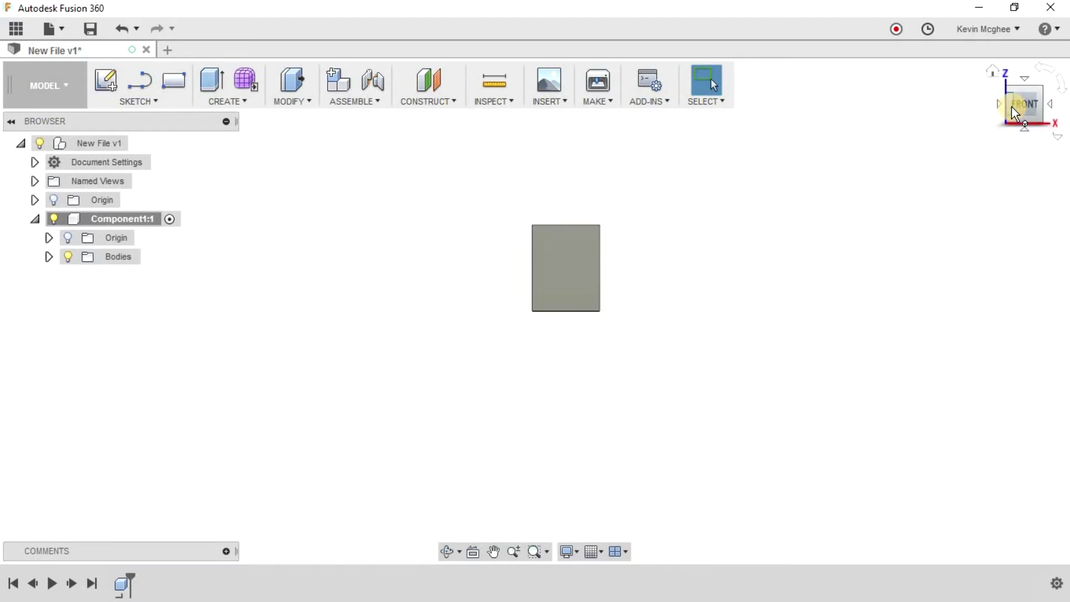
pyautogui.click(994, 70)
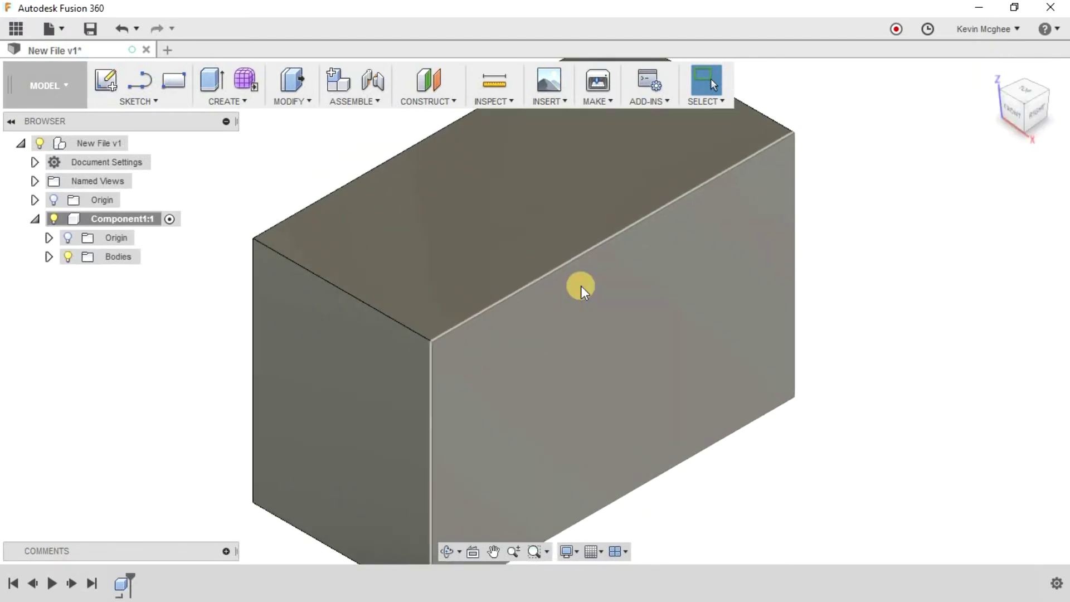
pyautogui.scroll(-3, 581, 285)
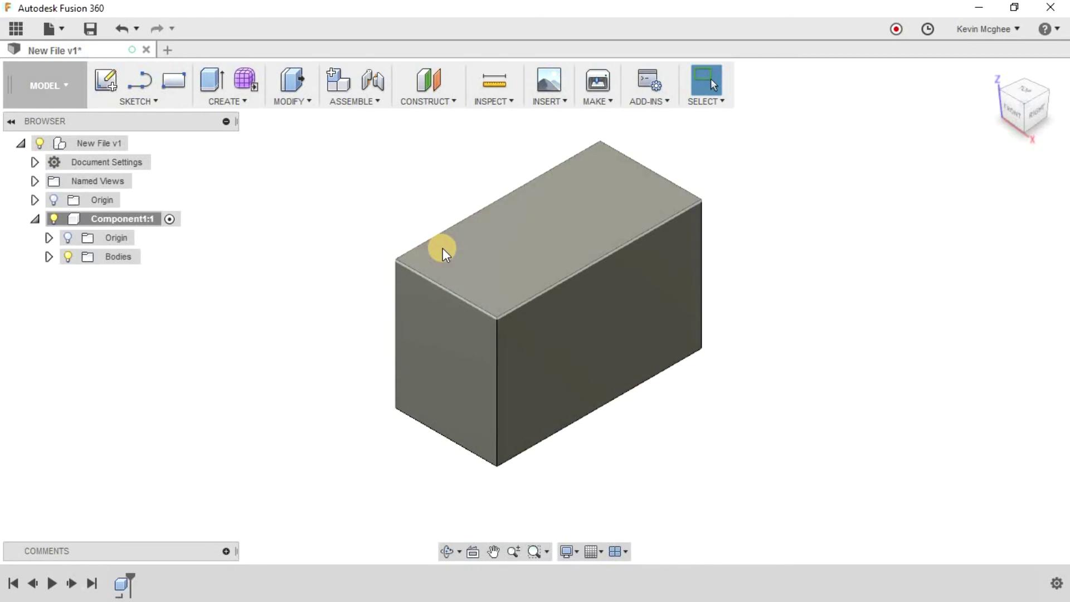
pyautogui.scroll(2, 546, 252)
pyautogui.scroll(-2, 546, 252)
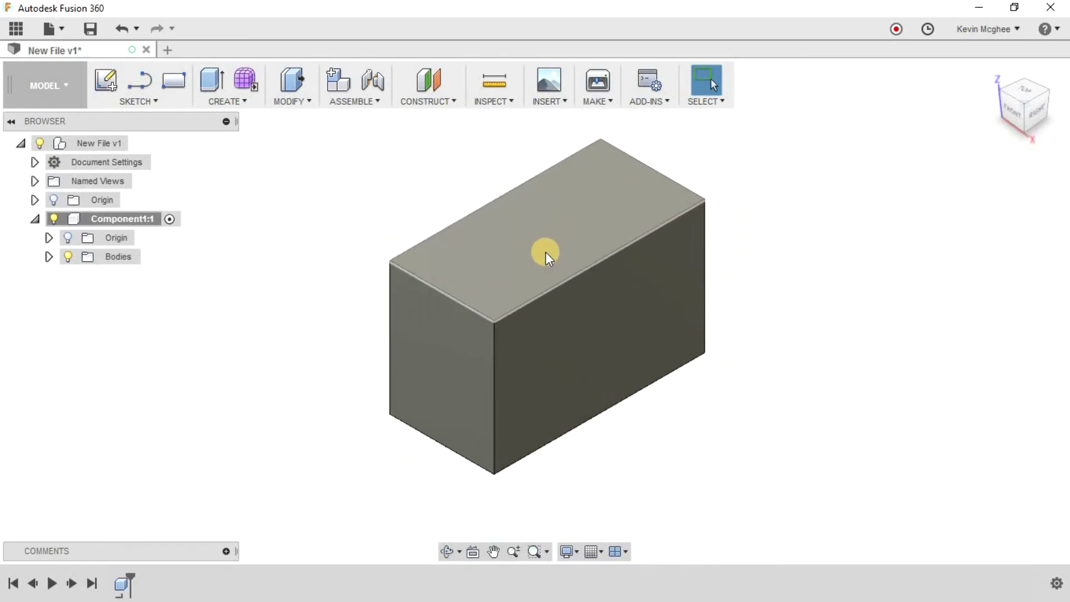
pyautogui.scroll(1, 546, 252)
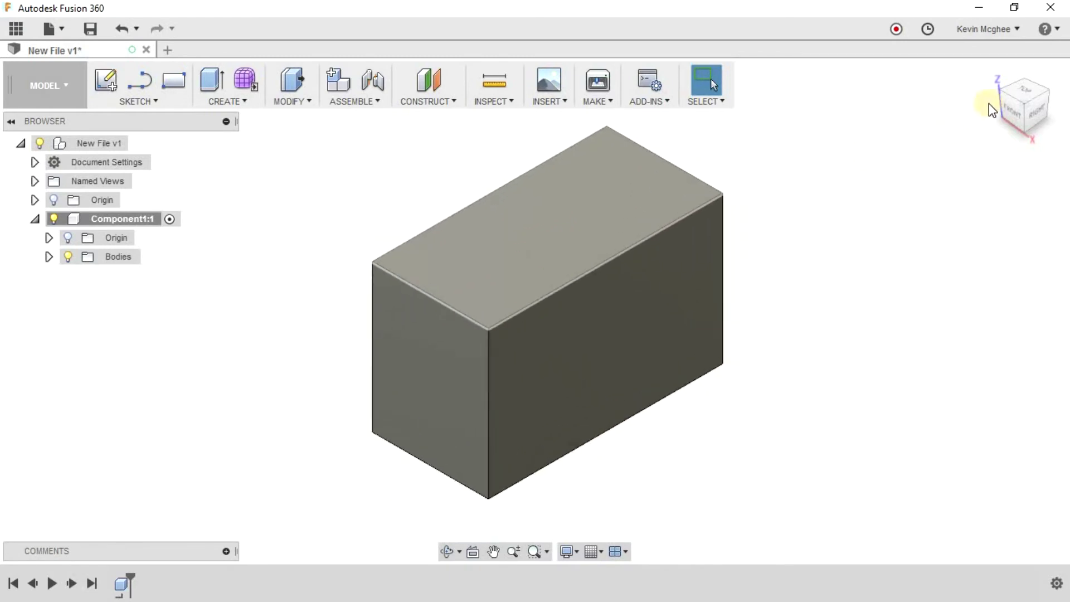
pyautogui.click(1028, 96)
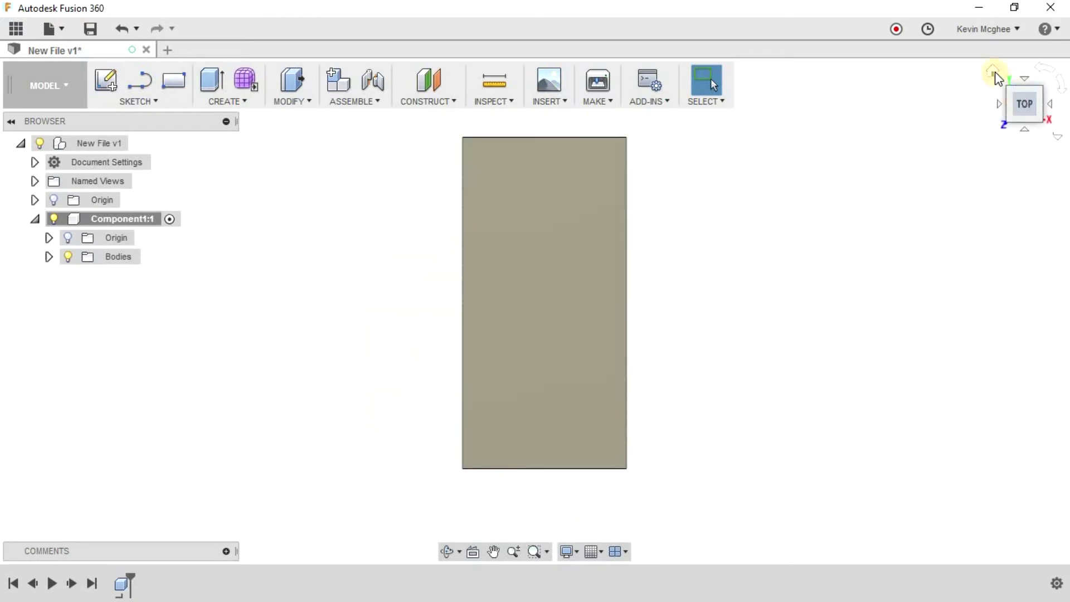
pyautogui.click(995, 72)
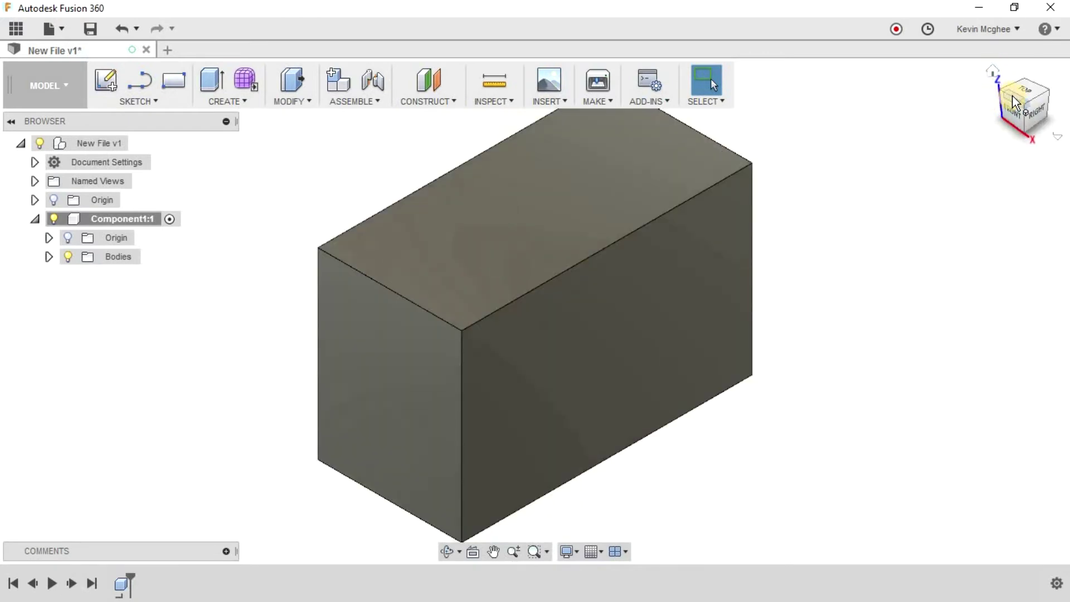
pyautogui.click(1014, 102)
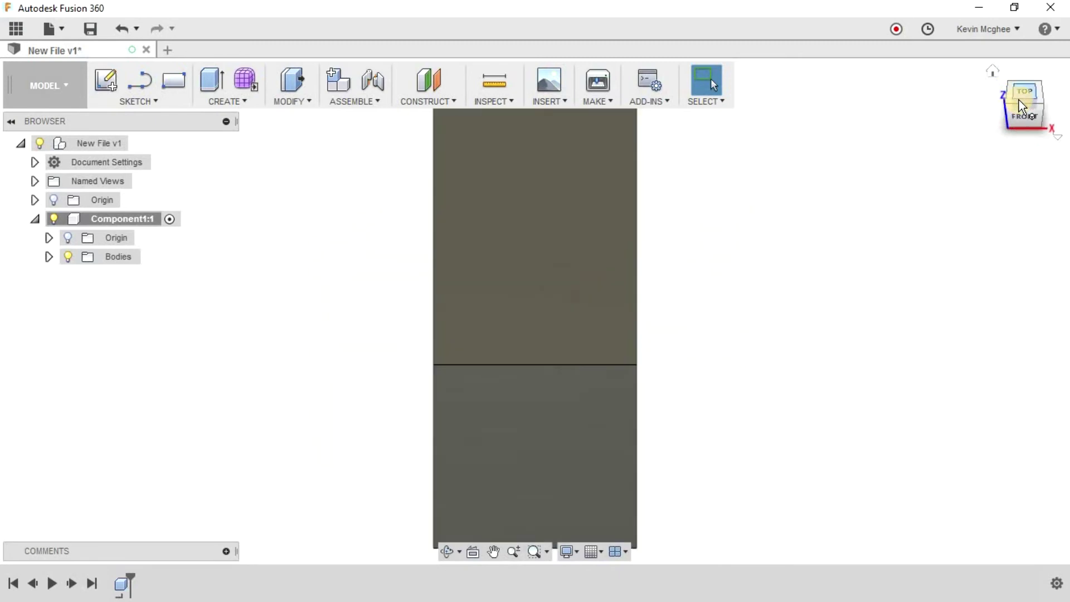
pyautogui.click(996, 75)
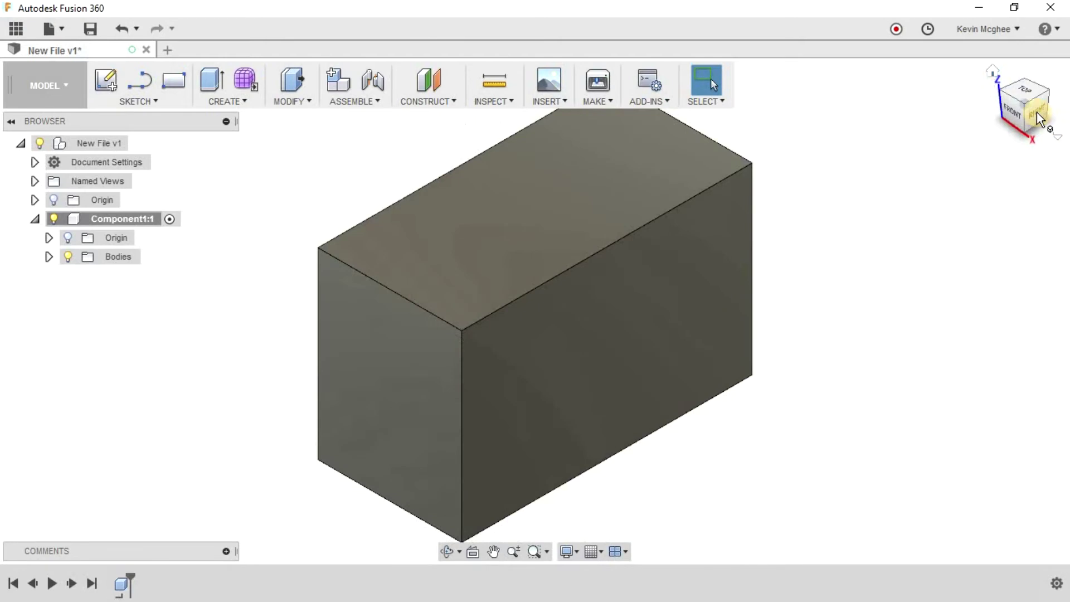
# Inspect the box from the right, from below and from the top, rotate the top view both ways, and return to the home view
pyautogui.click(1036, 112)
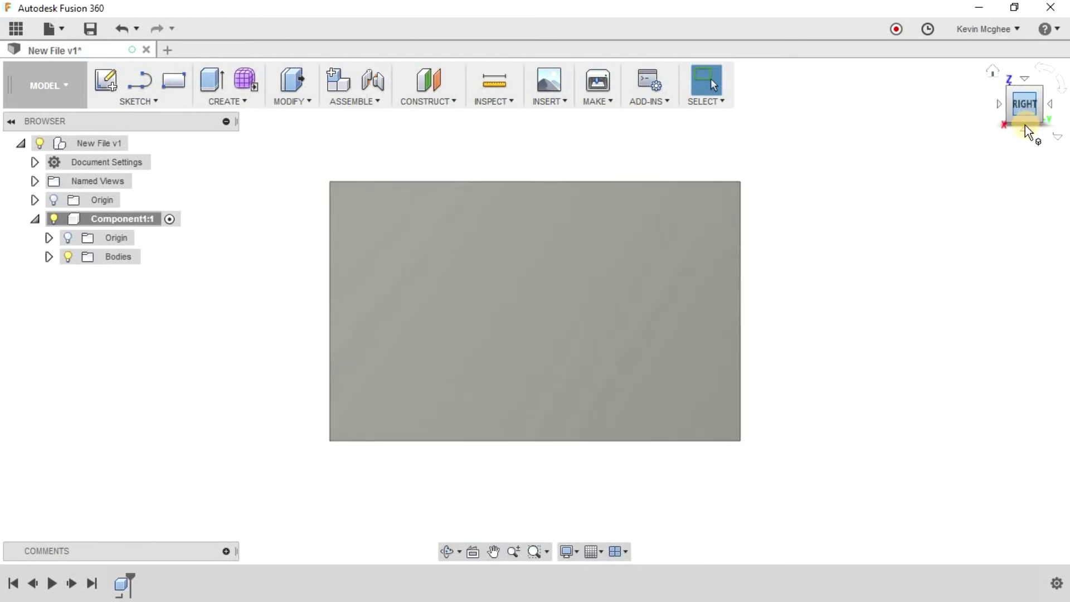
pyautogui.click(1024, 129)
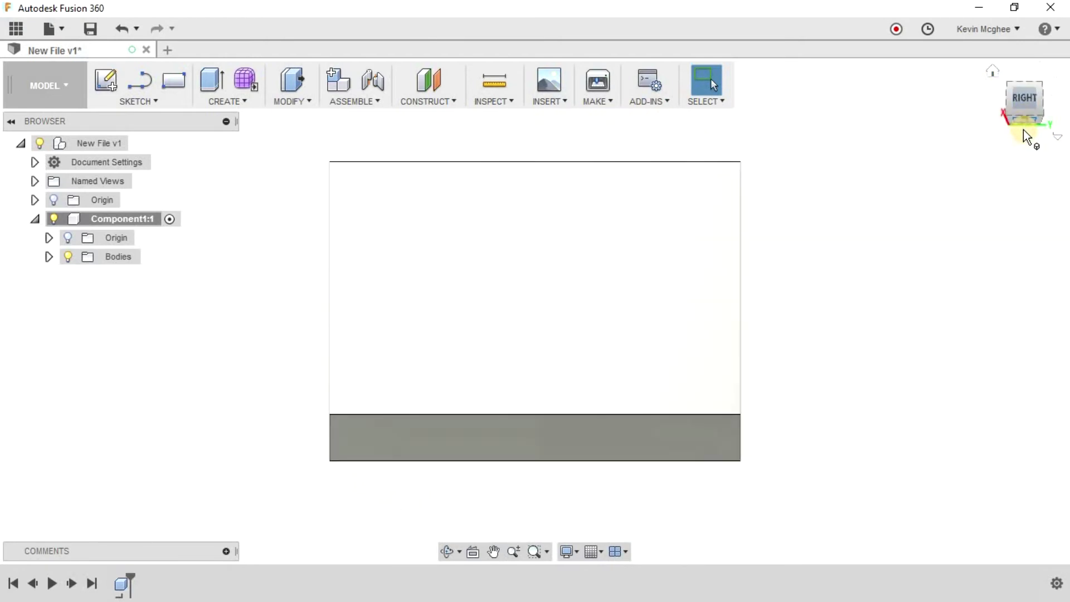
pyautogui.click(1051, 105)
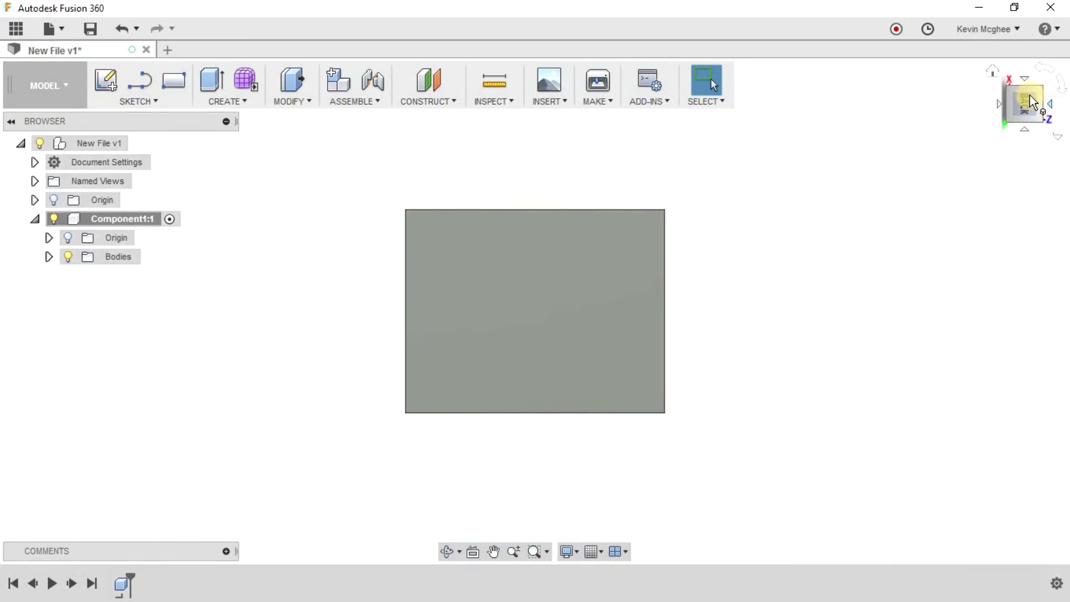
pyautogui.click(994, 71)
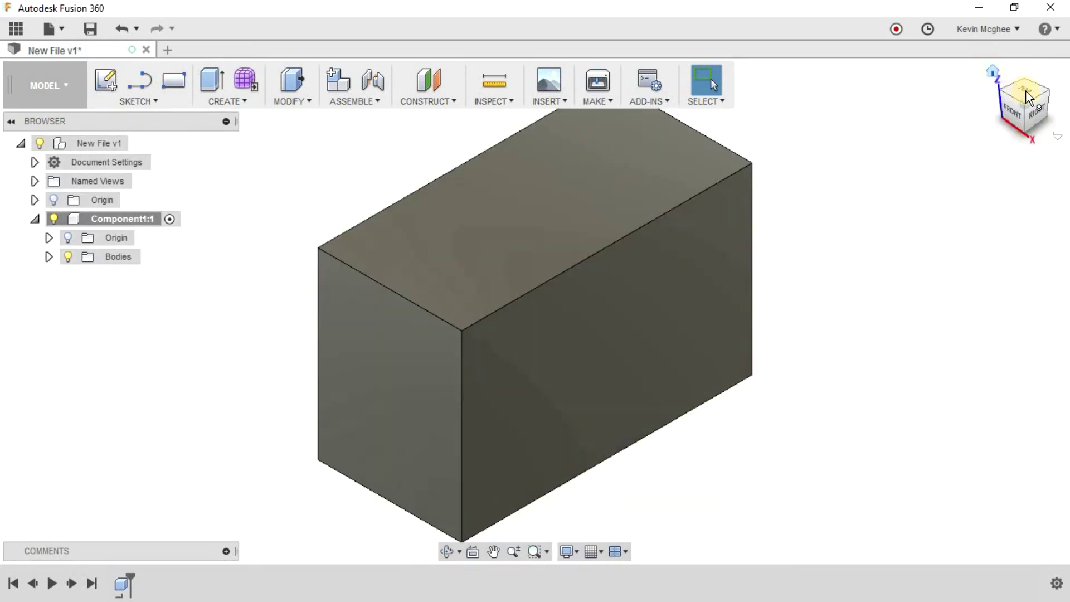
pyautogui.click(1030, 98)
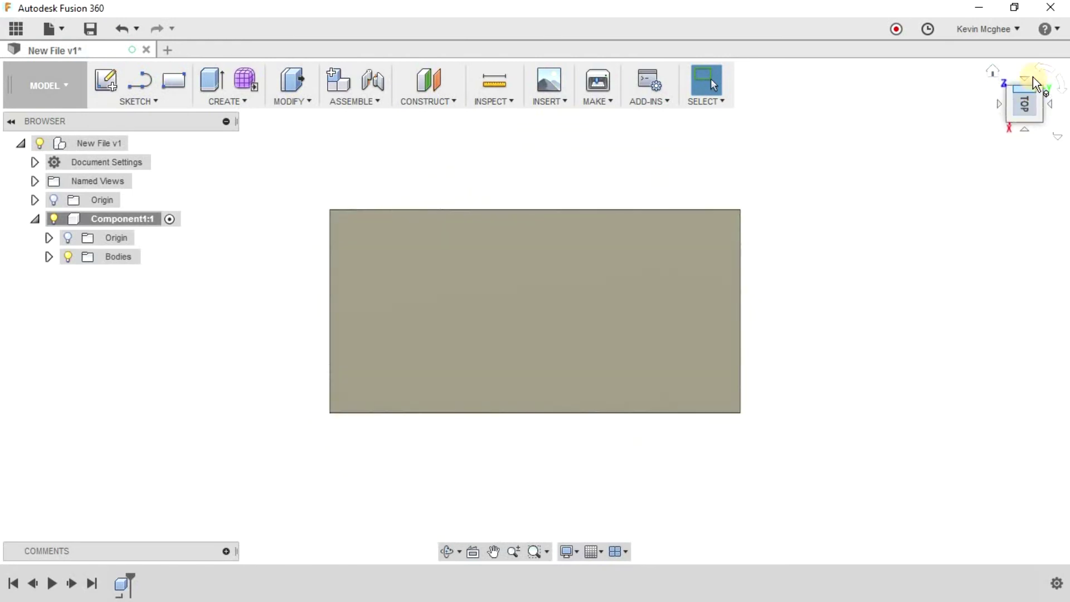
pyautogui.click(1047, 72)
pyautogui.click(1064, 85)
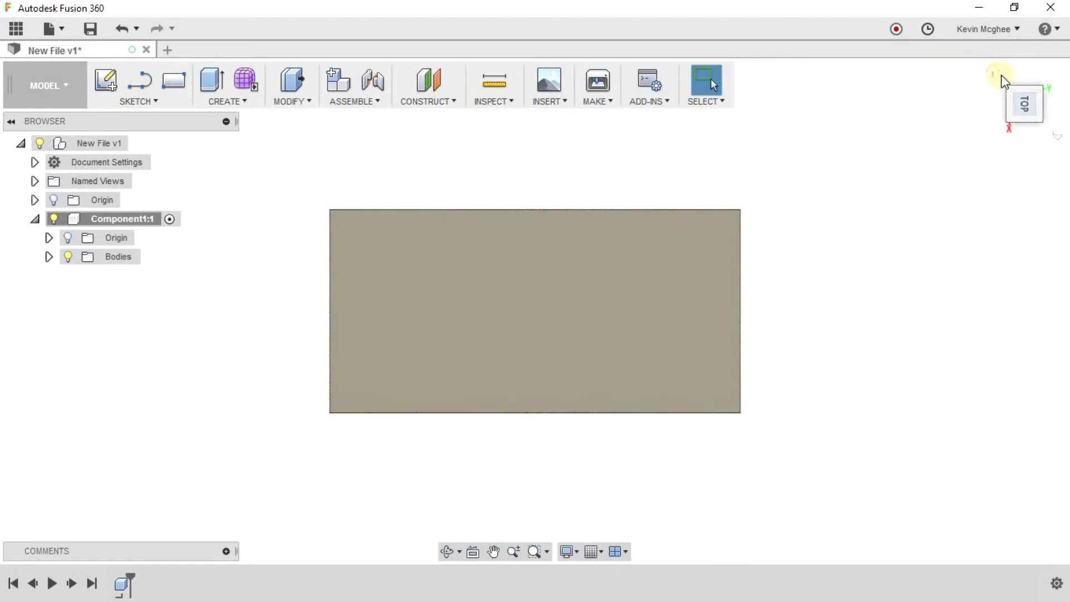
pyautogui.click(995, 74)
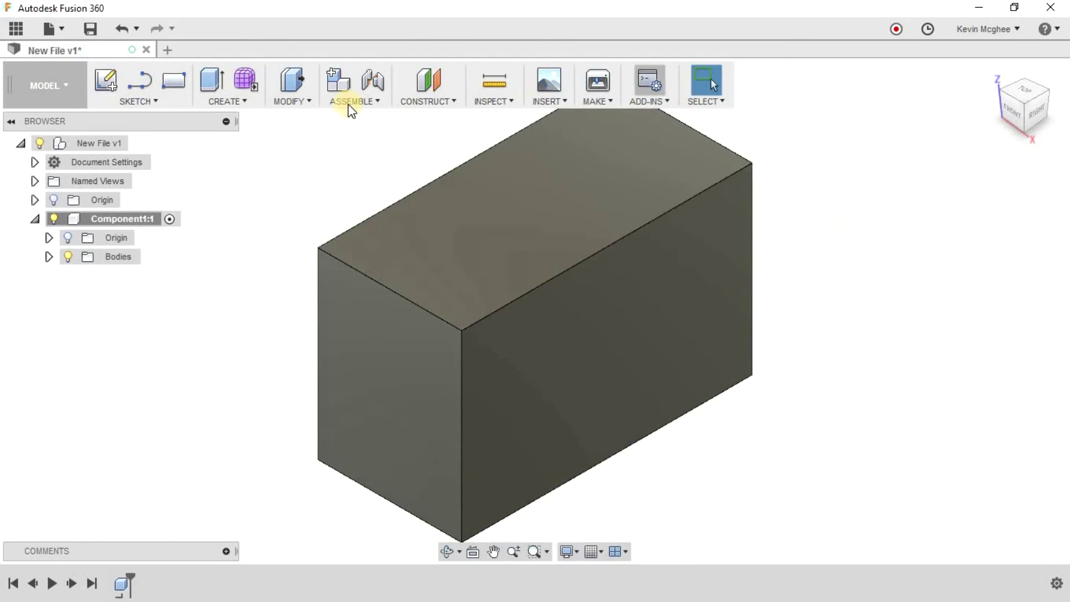
# Examine the available workspaces and the Model workspace's sketch, create, modify, construct, inspect, insert, make and selection commands without starting any
pyautogui.click(64, 85)
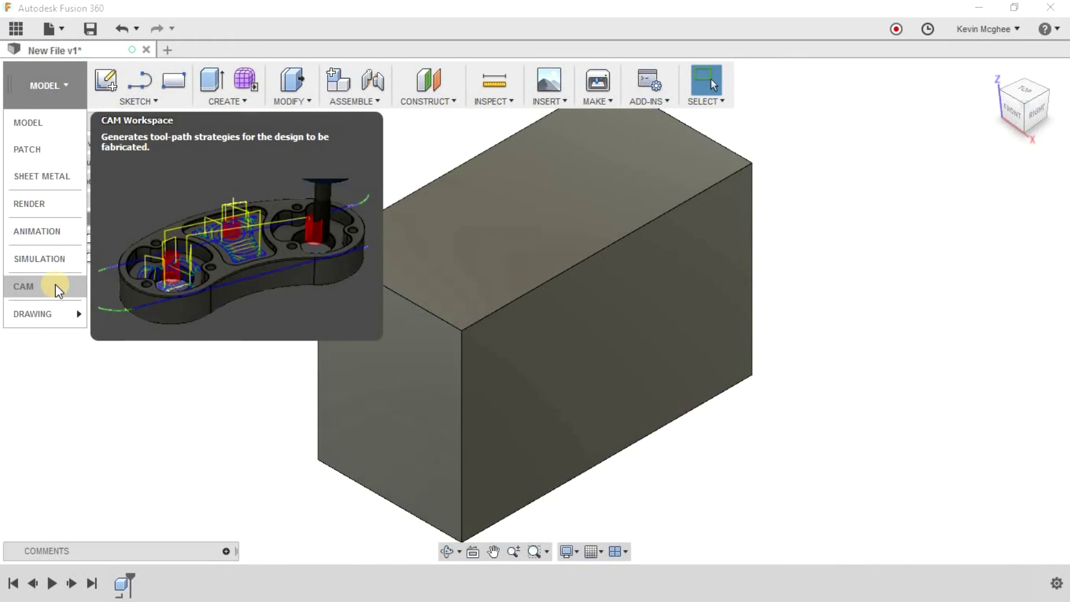
pyautogui.click(216, 399)
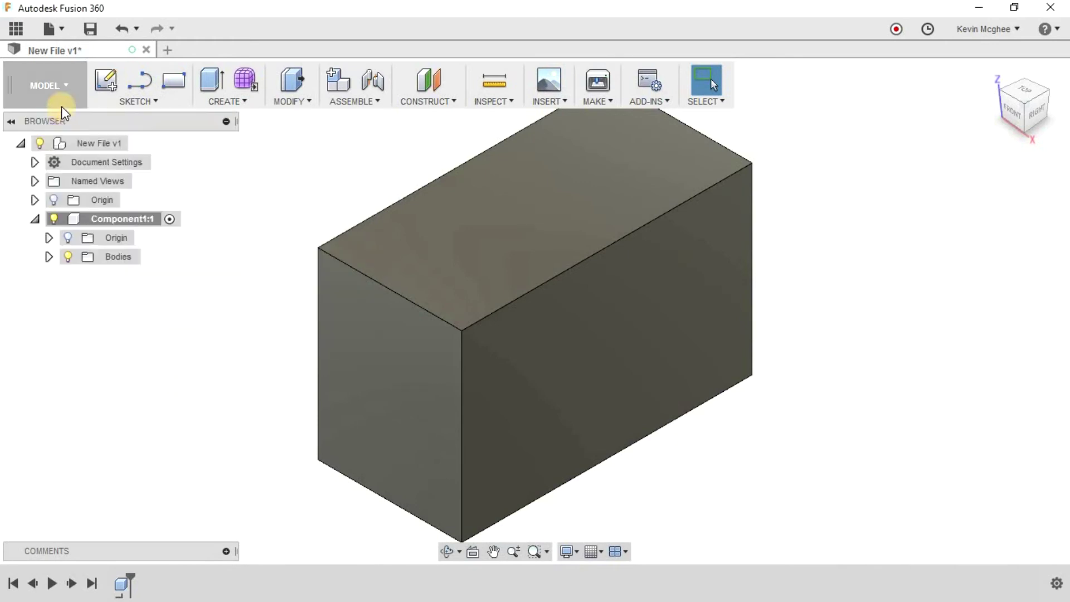
pyautogui.click(157, 102)
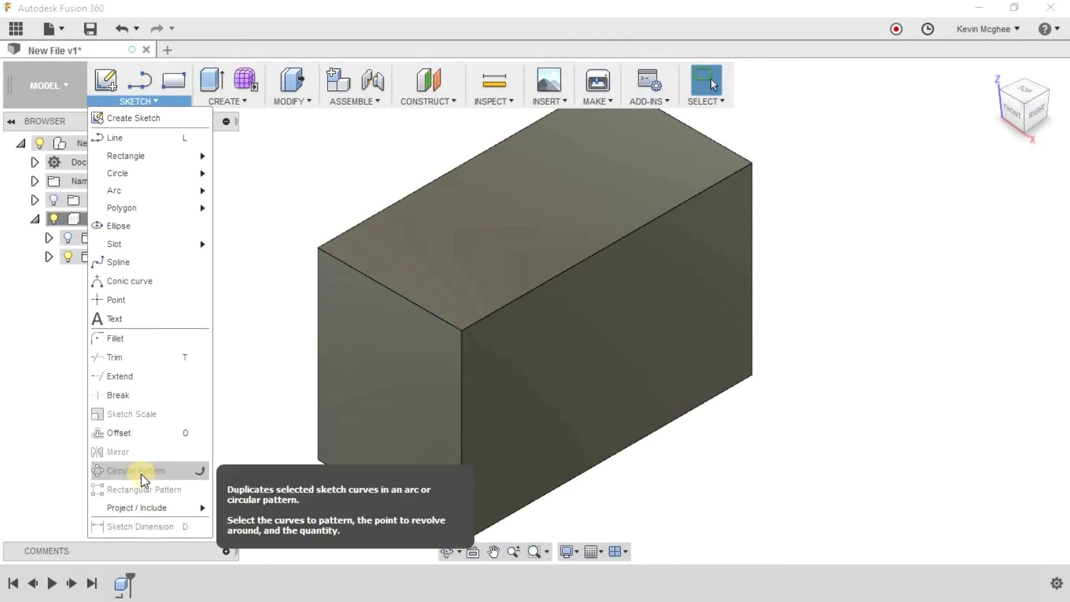
pyautogui.click(246, 101)
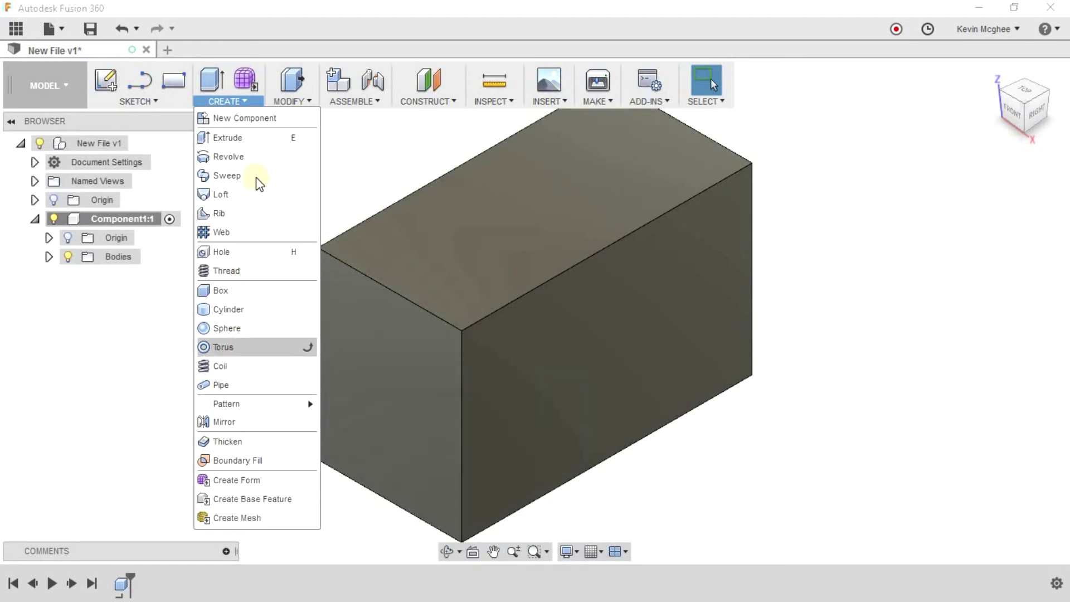
pyautogui.click(290, 103)
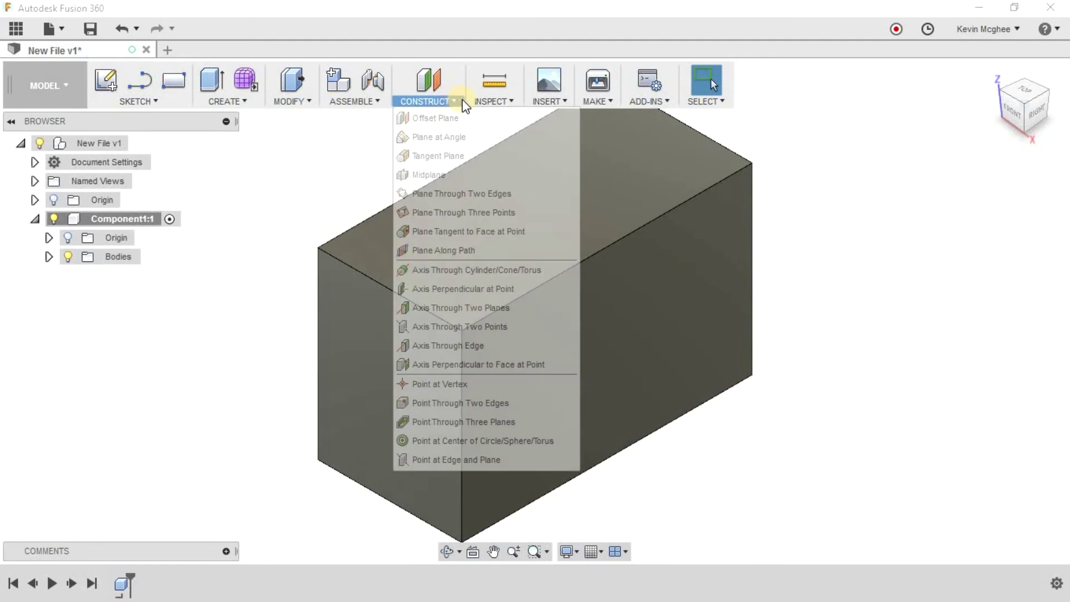
pyautogui.click(489, 100)
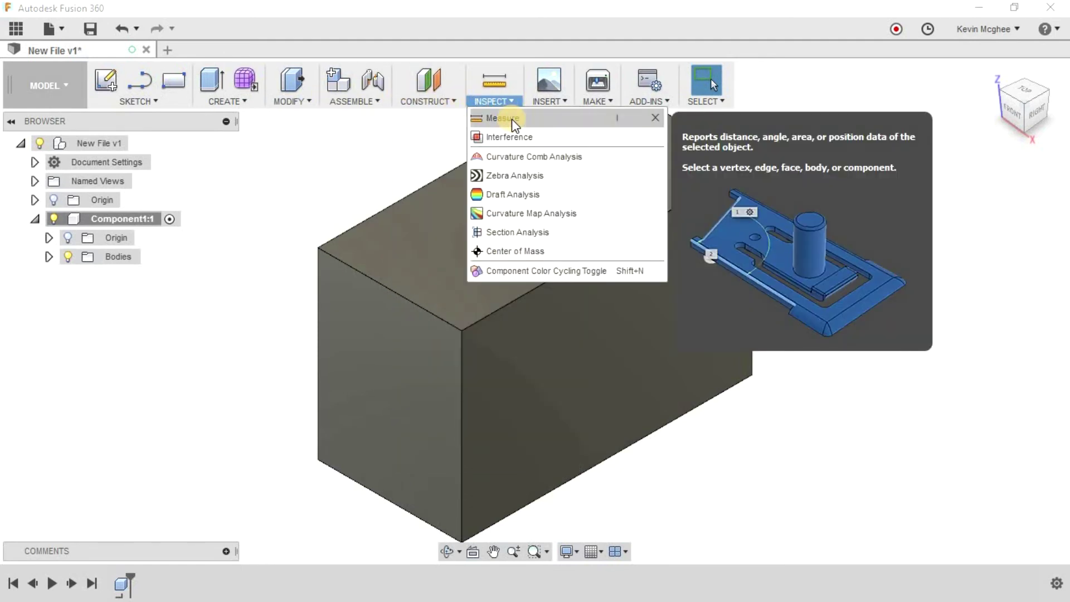
pyautogui.click(561, 102)
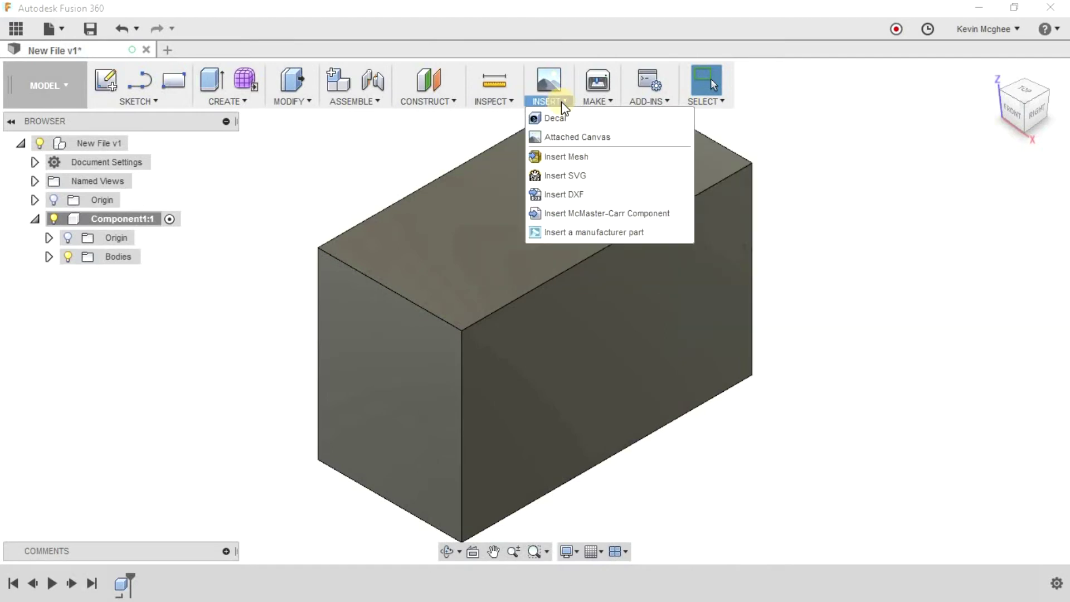
pyautogui.click(597, 101)
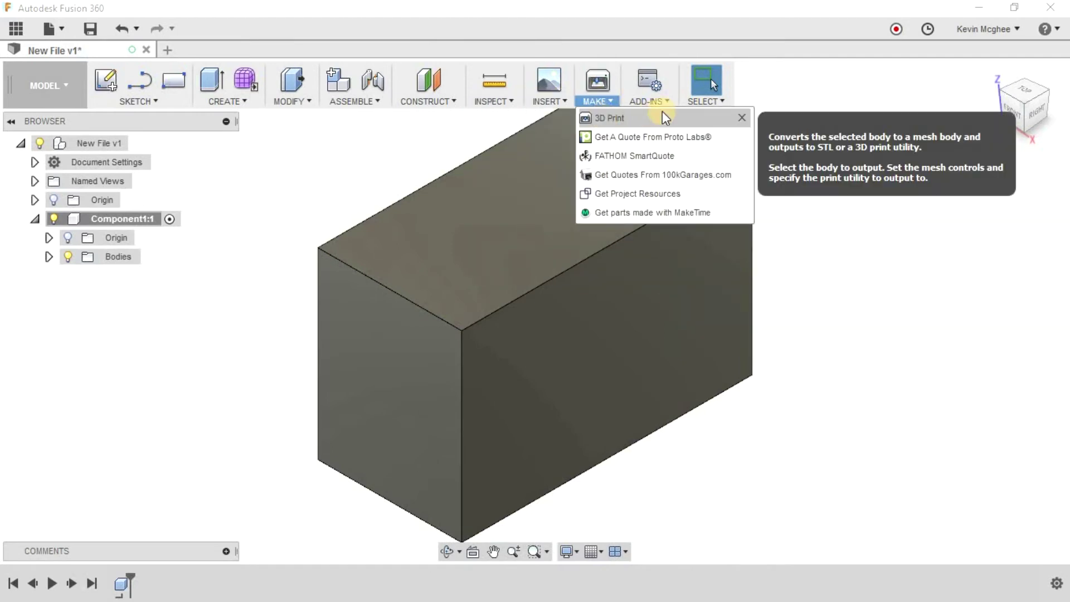
pyautogui.click(722, 102)
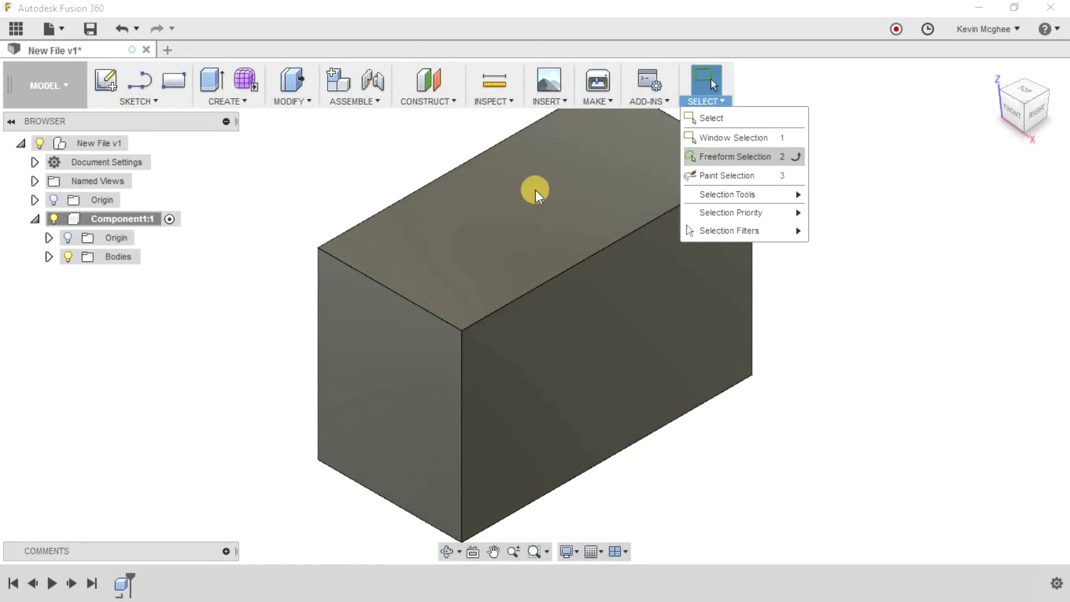
pyautogui.click(315, 515)
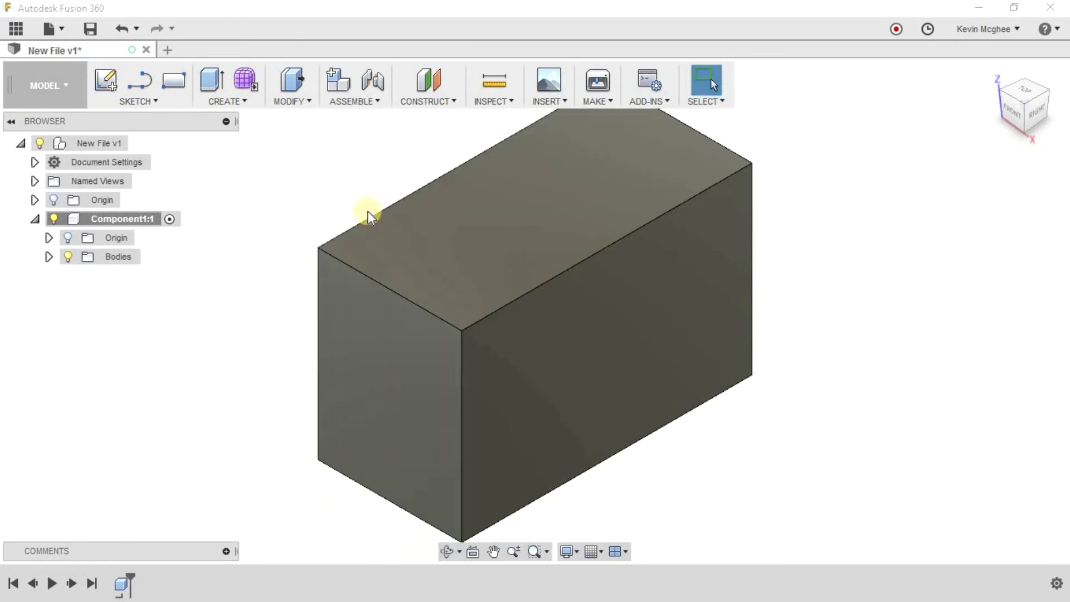
# Orbit freely around the box to view it from another angle and restore the home view
pyautogui.click(450, 551)
pyautogui.moveTo(552, 327); pyautogui.dragTo(802, 105)
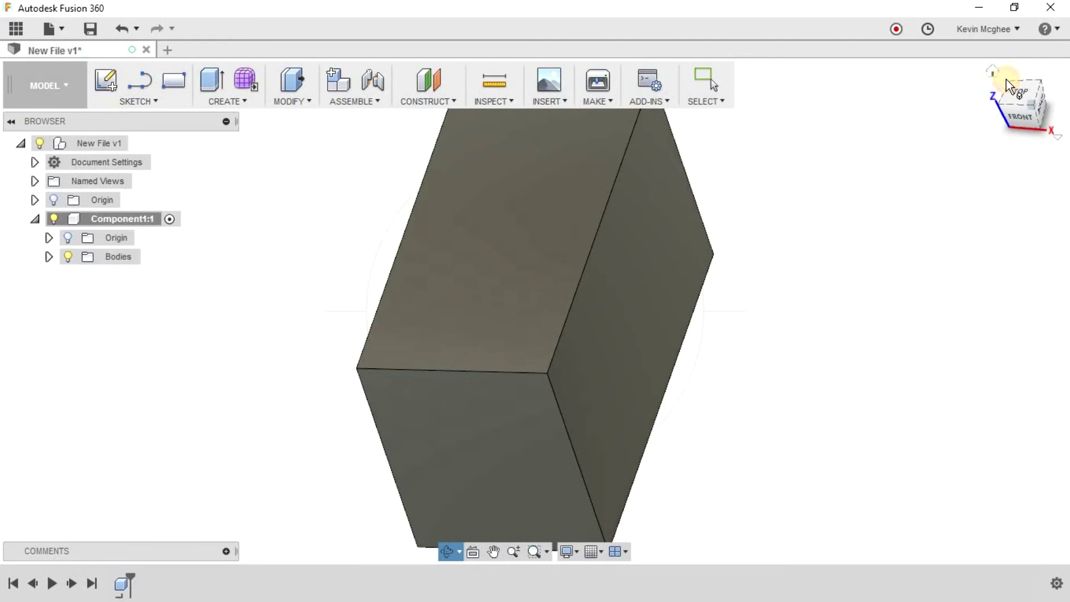
pyautogui.press('Escape')
pyautogui.click(993, 74)
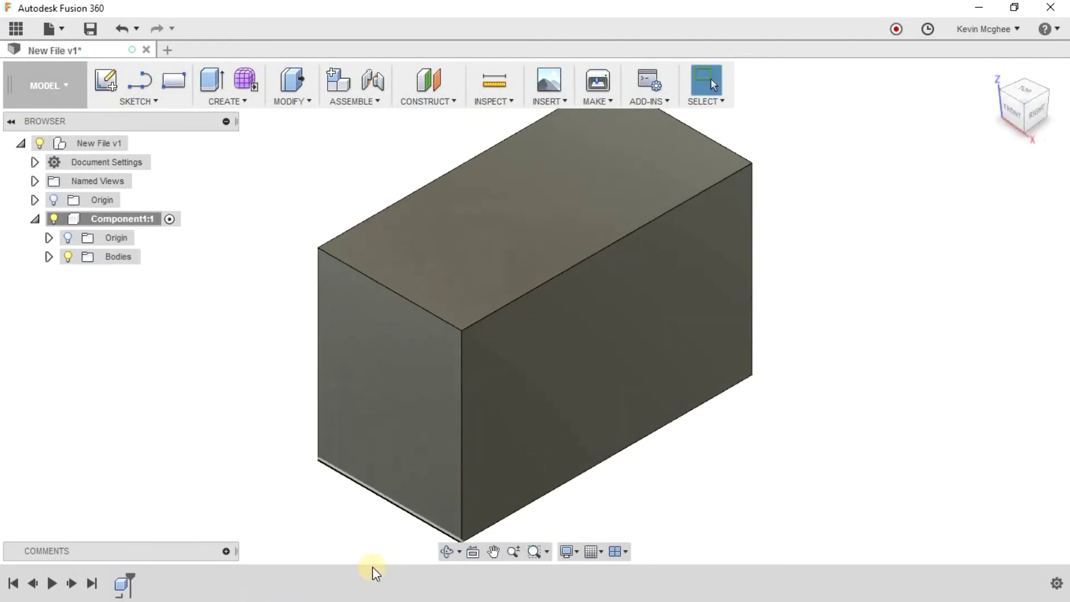
# View the box's right face straight on with Look At and restore the home view
pyautogui.click(474, 552)
pyautogui.click(570, 384)
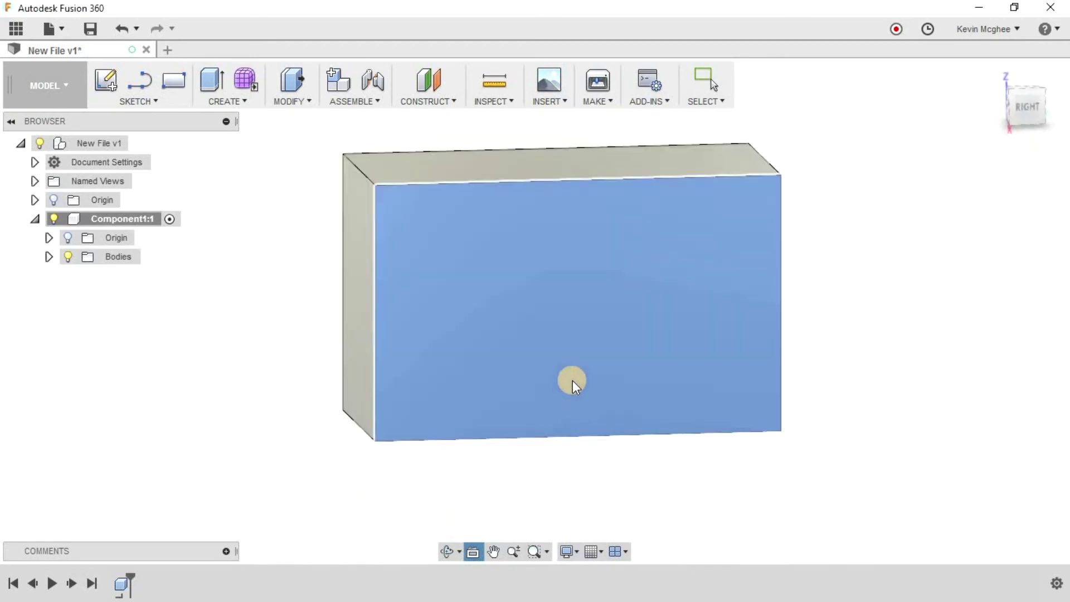
pyautogui.click(993, 72)
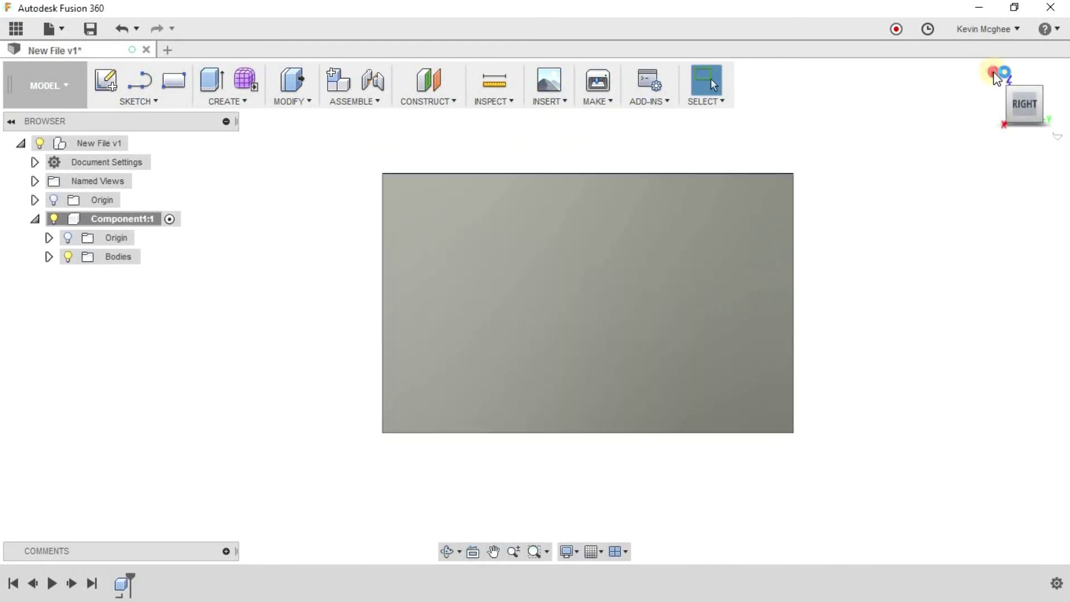
# Move the box around the canvas with the Pan tool and zoom out from it with the Zoom tool
pyautogui.click(498, 547)
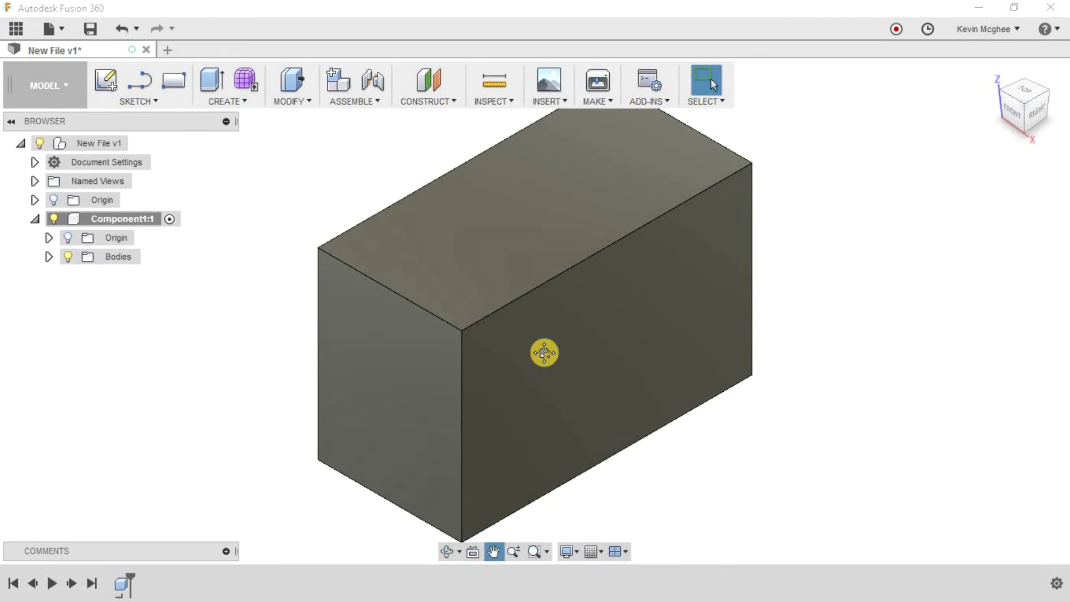
pyautogui.moveTo(520, 265); pyautogui.dragTo(560, 466)
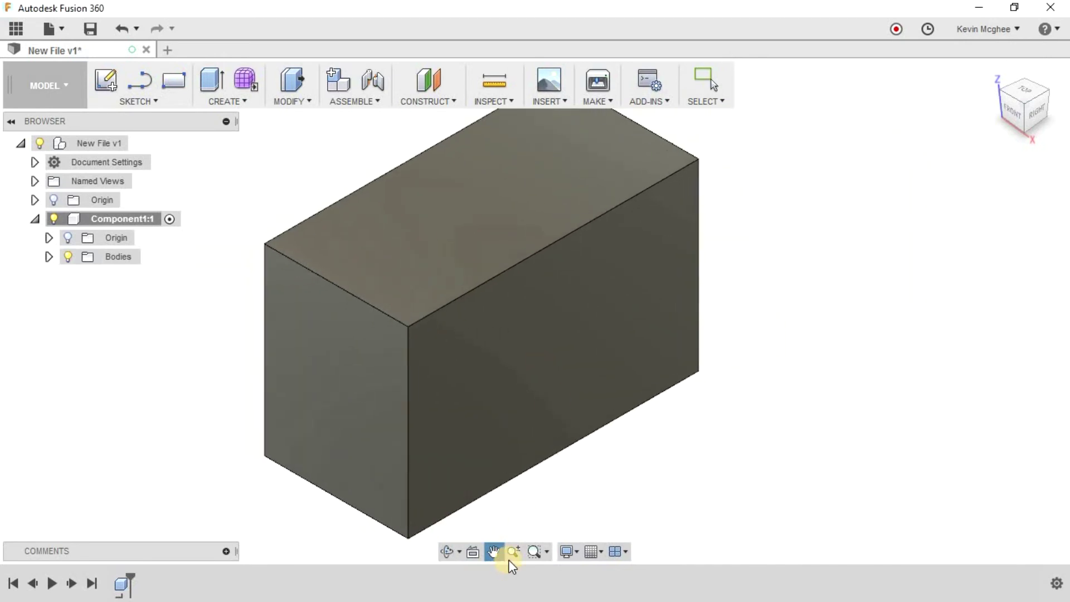
pyautogui.click(514, 557)
pyautogui.moveTo(487, 368); pyautogui.dragTo(559, 358)
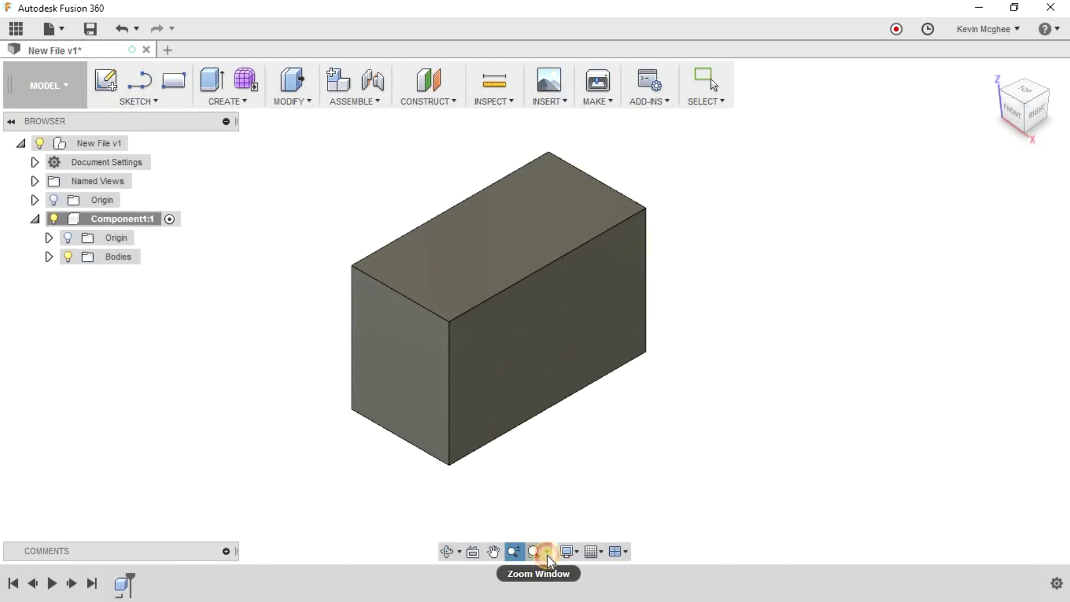
# Magnify the box's upper front corner with Zoom Window and fit the whole box back into view
pyautogui.click(547, 553)
pyautogui.click(543, 510)
pyautogui.moveTo(351, 173); pyautogui.dragTo(494, 359)
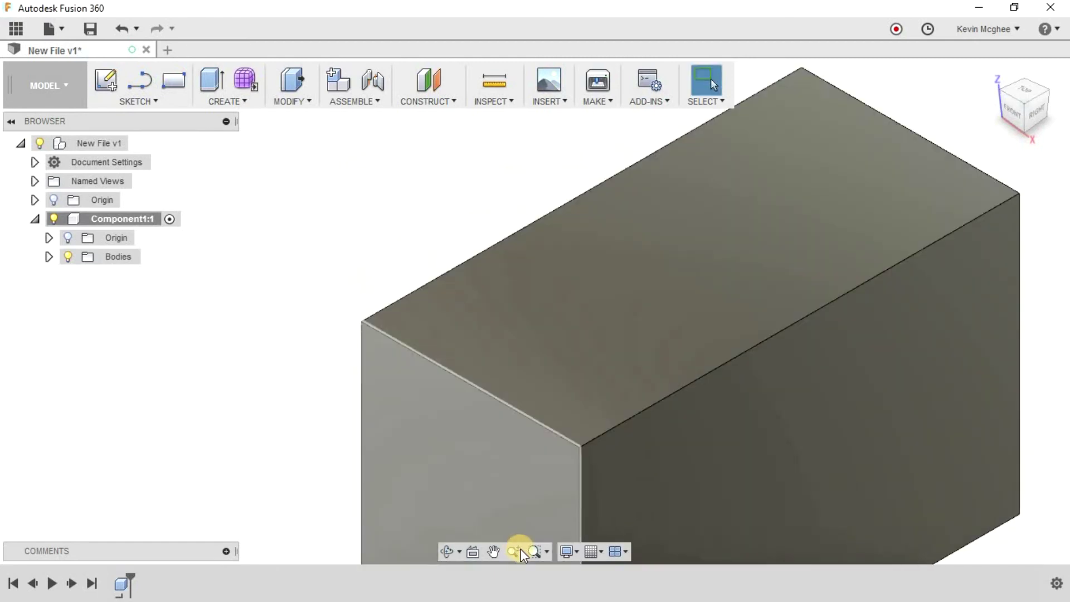
pyautogui.click(545, 551)
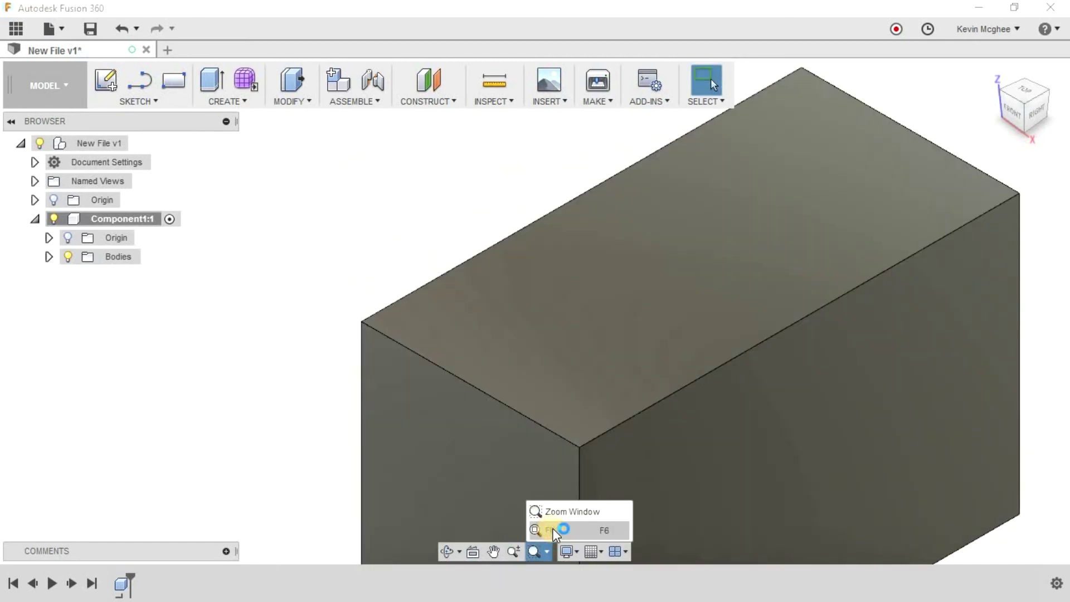
pyautogui.click(554, 530)
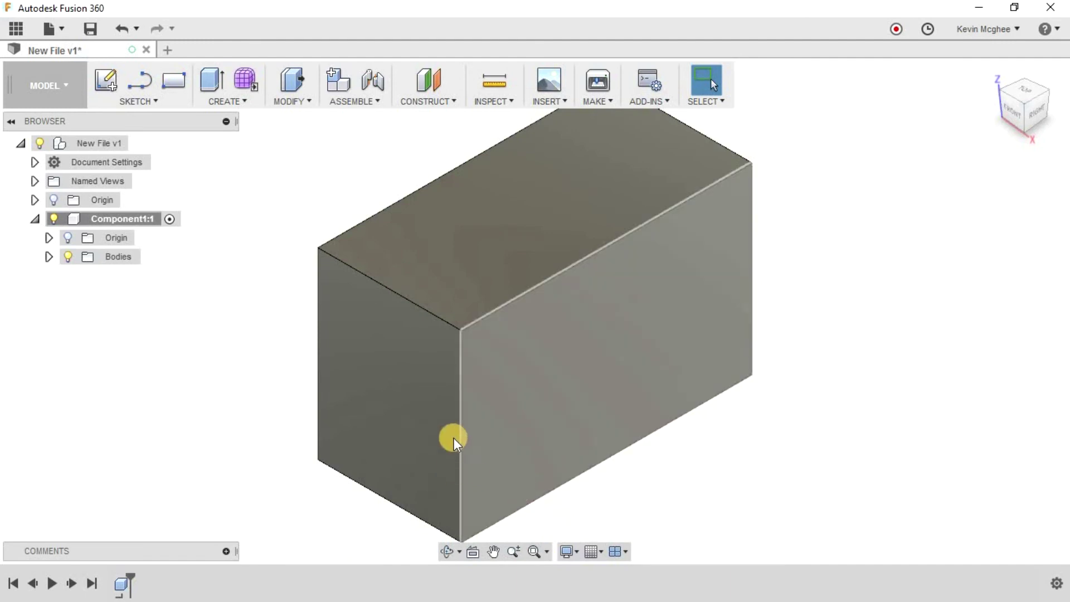
# Zoom out slightly from the box and pan the view directly, without activating a navigation tool
pyautogui.scroll(-2, 480, 377)
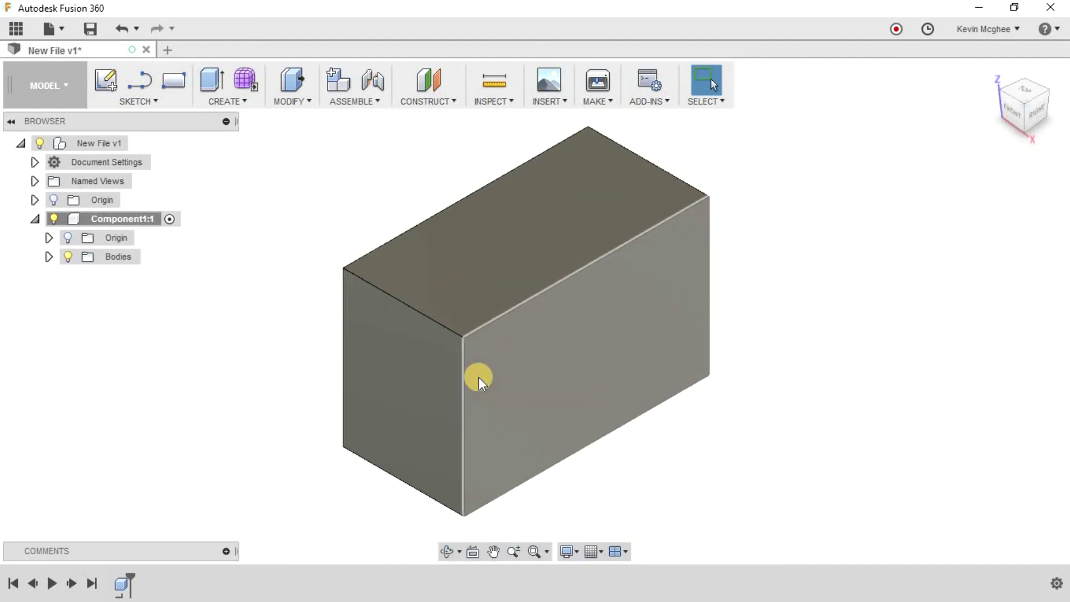
pyautogui.moveTo(535, 222); pyautogui.dragTo(613, 201, button='middle')
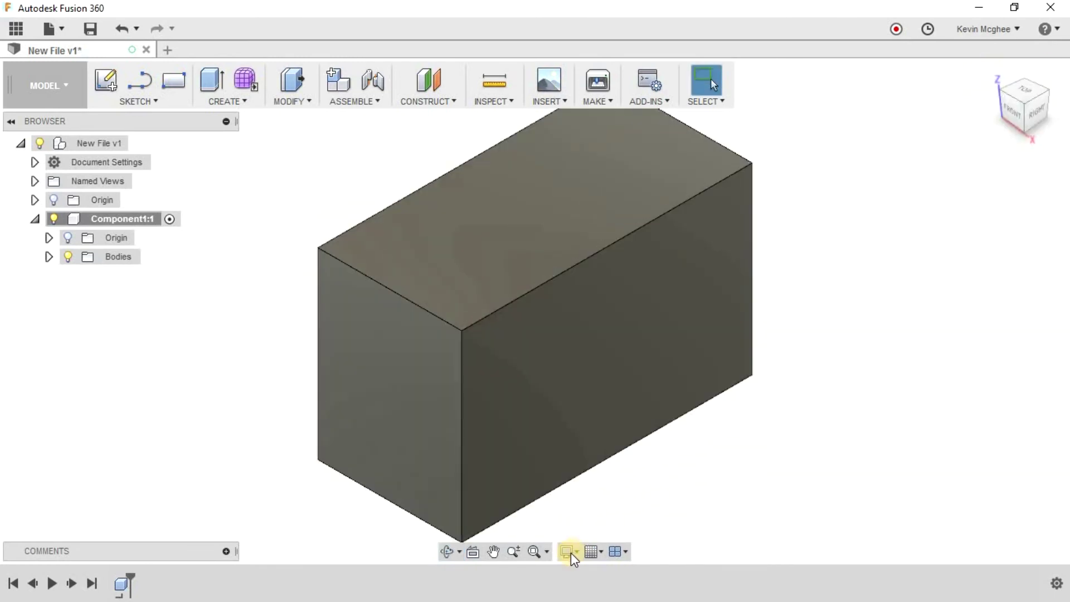
# Examine the display settings, the grid and snap options and the multiple-views option without changing any
pyautogui.click(576, 551)
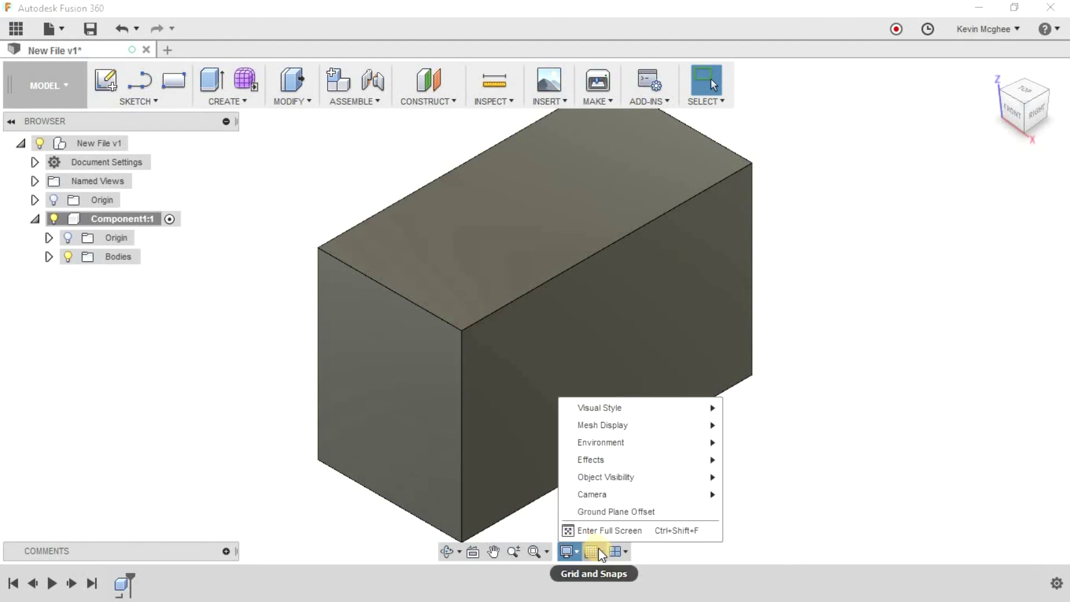
pyautogui.click(598, 552)
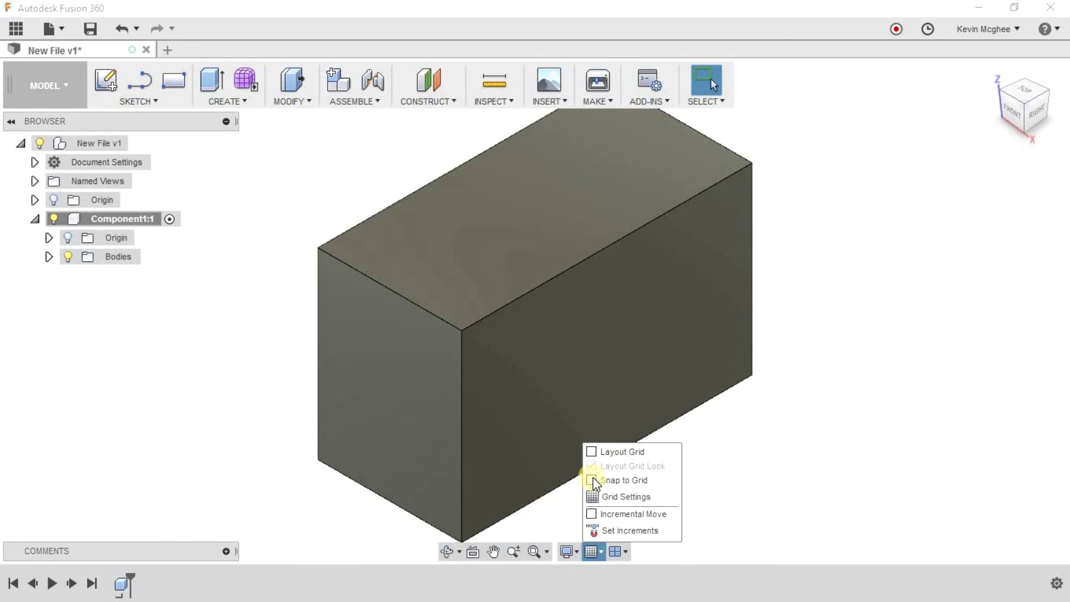
pyautogui.click(628, 553)
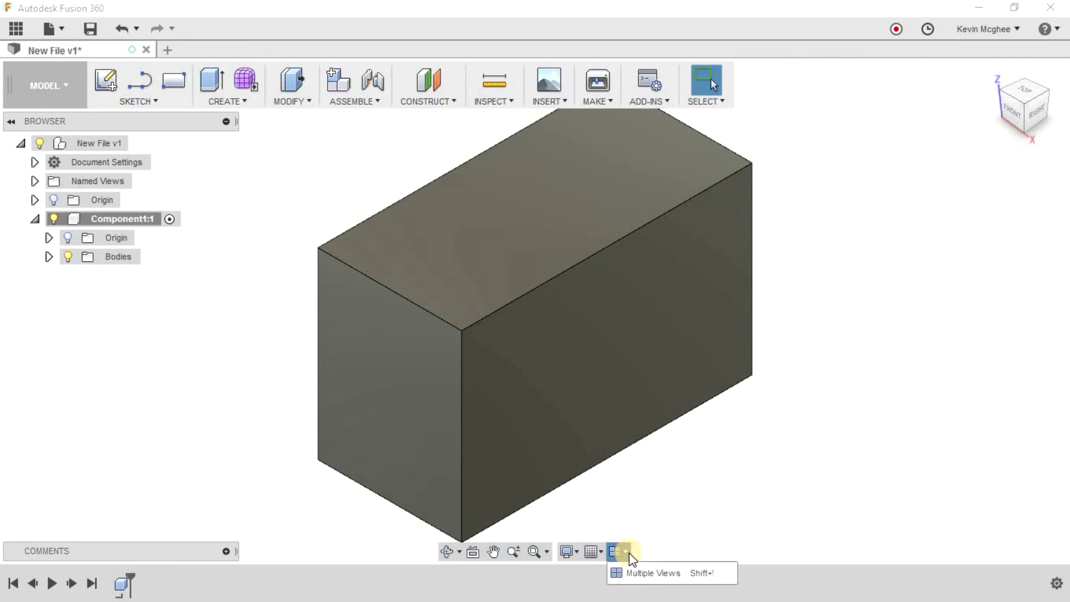
pyautogui.click(666, 491)
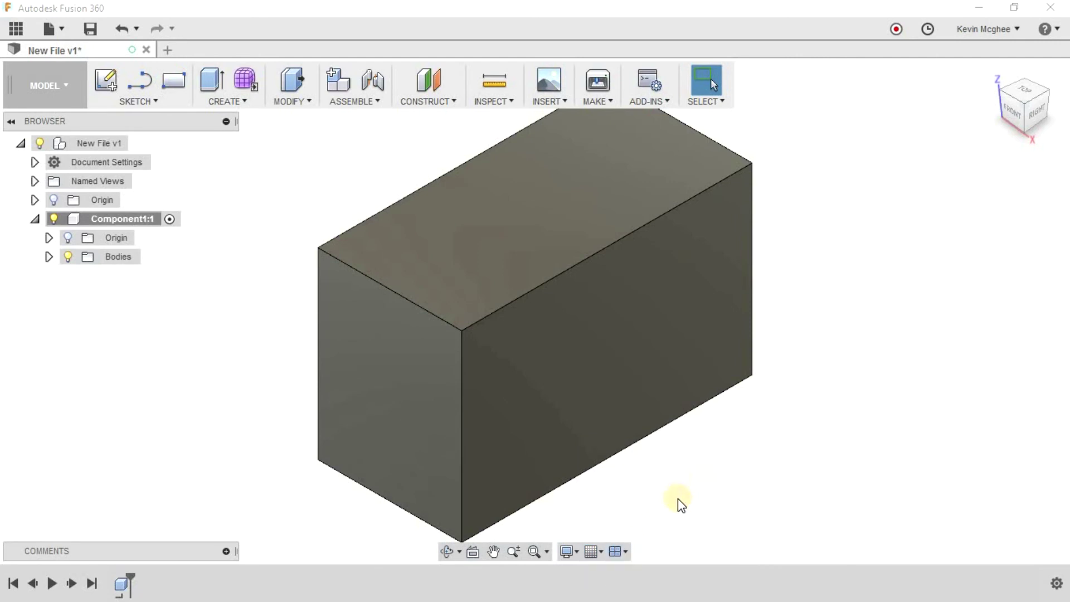